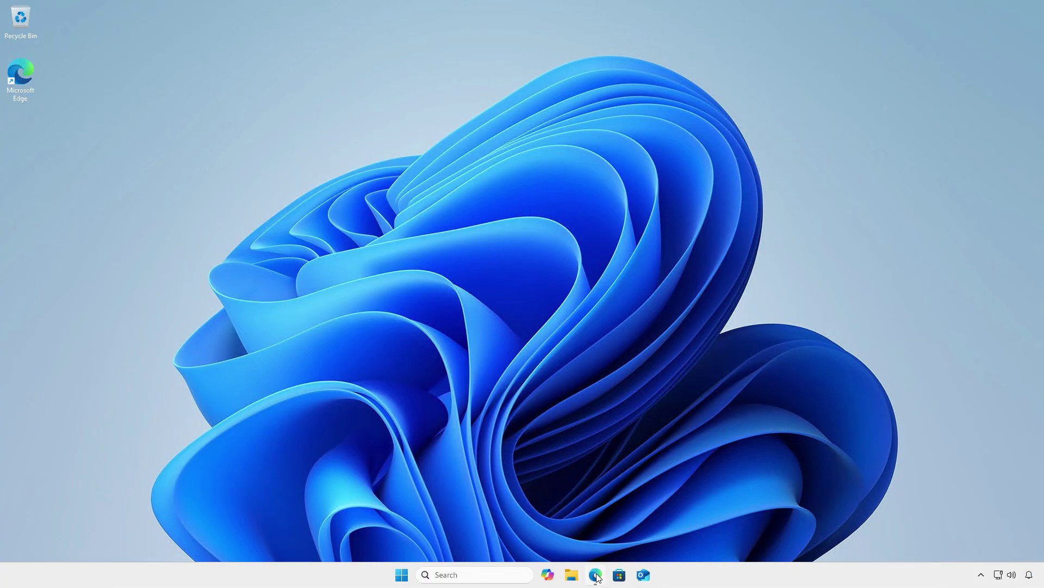
Step: Search Subscriptions downloads for 'windows 7', download the Windows 7 Professional x64 DVD ISO, and show it in its folder
click(597, 578)
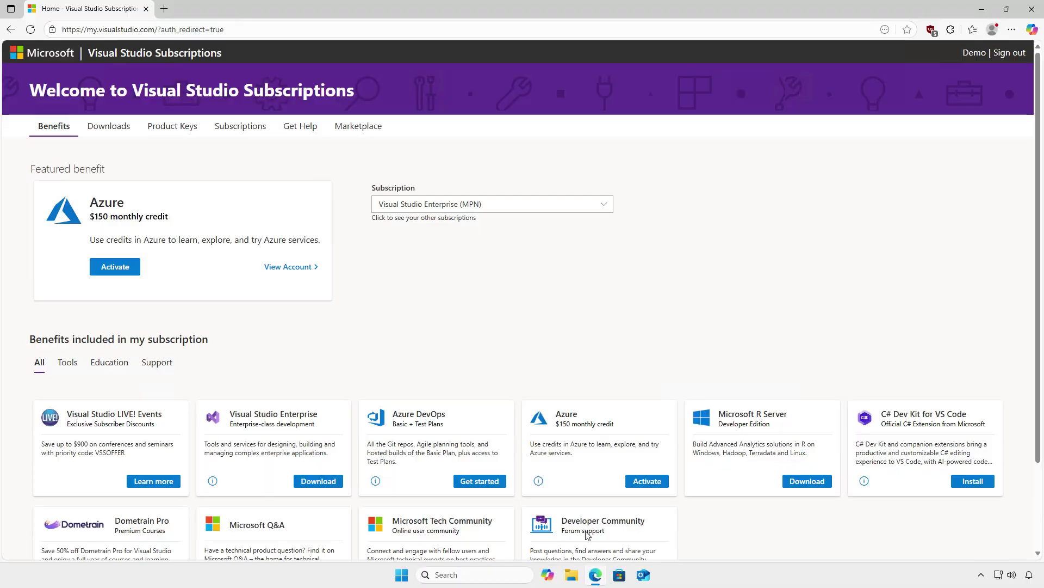
click(130, 134)
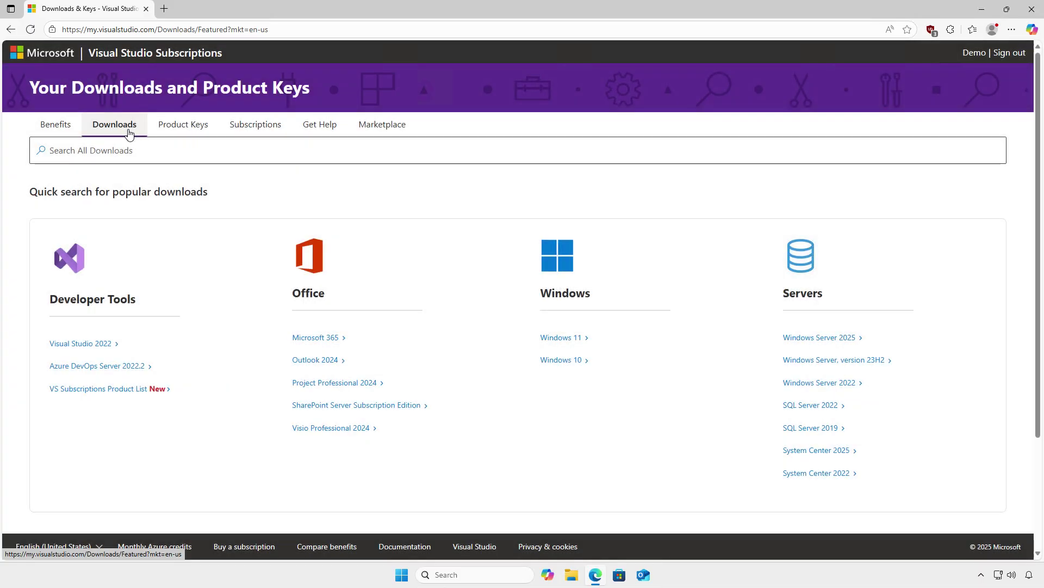
click(297, 155)
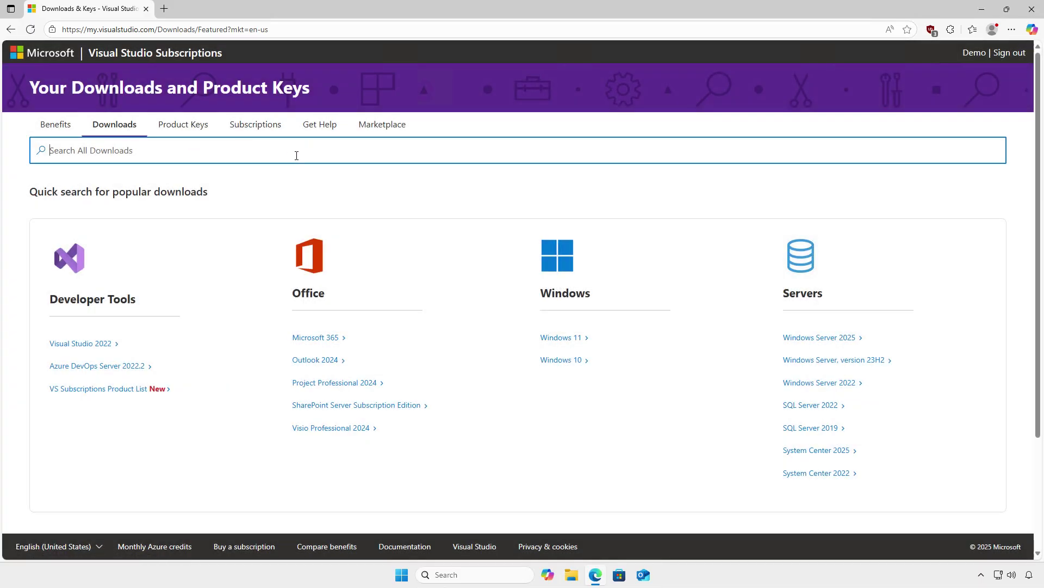
text(windows 7)
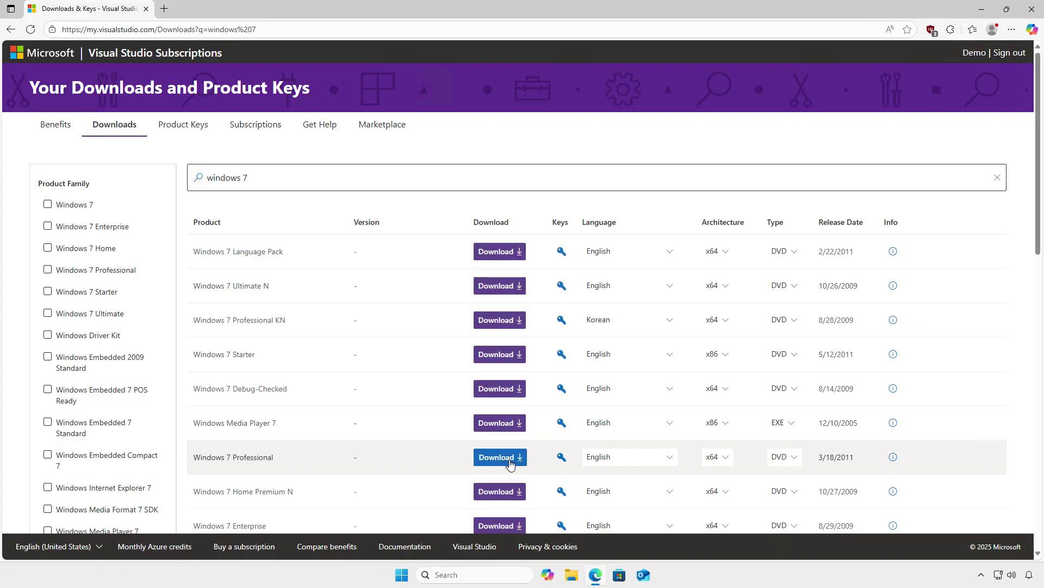
click(510, 462)
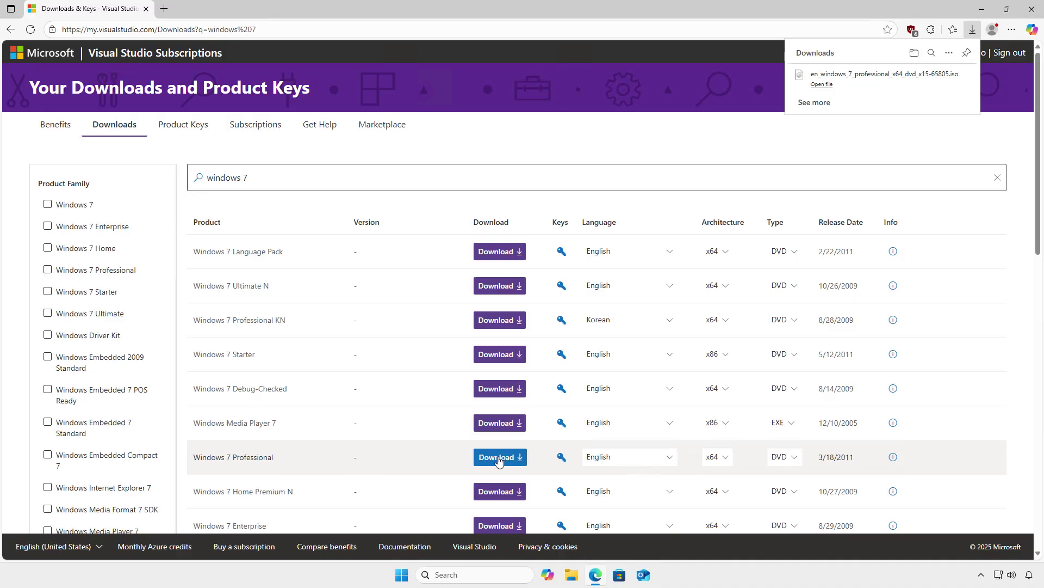
drag(949, 77, 951, 78)
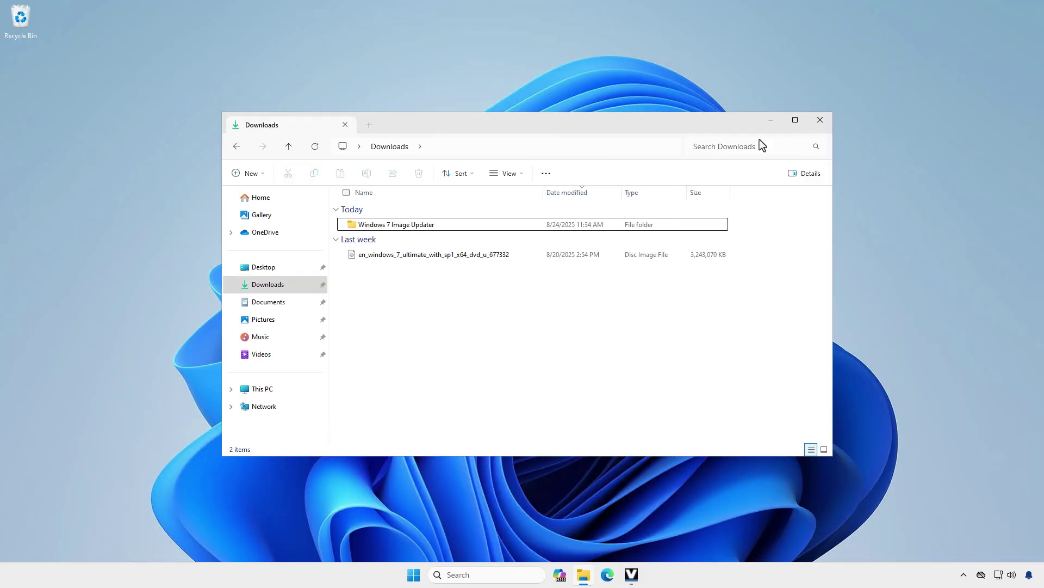
click(770, 121)
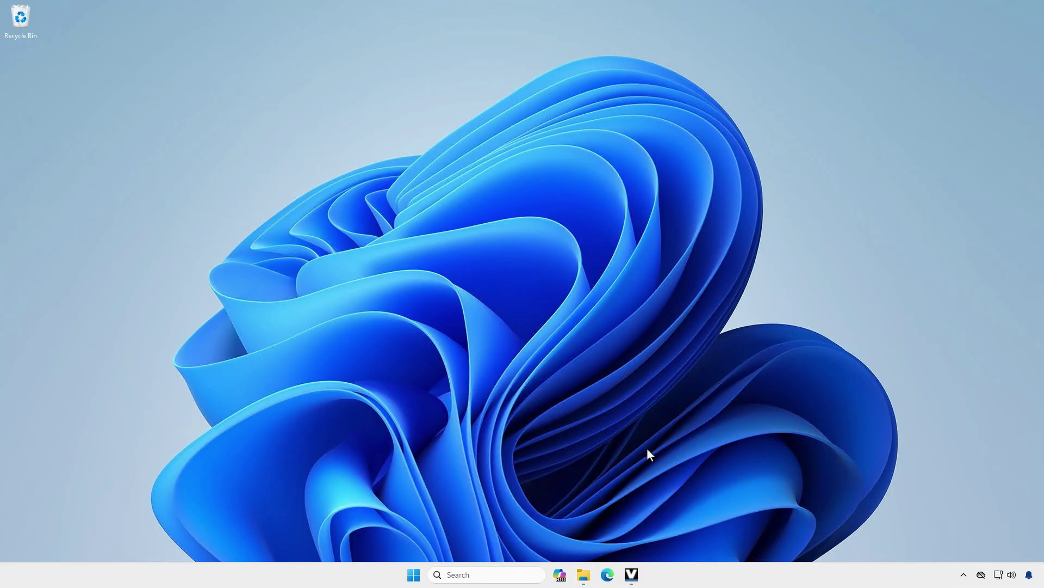
click(631, 575)
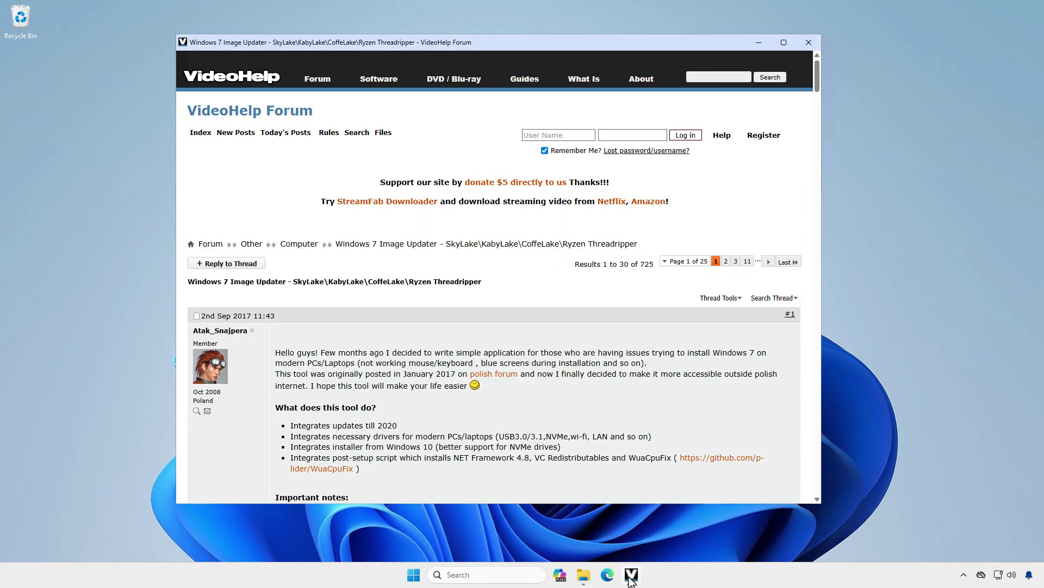
scroll(732, 415, down, 6)
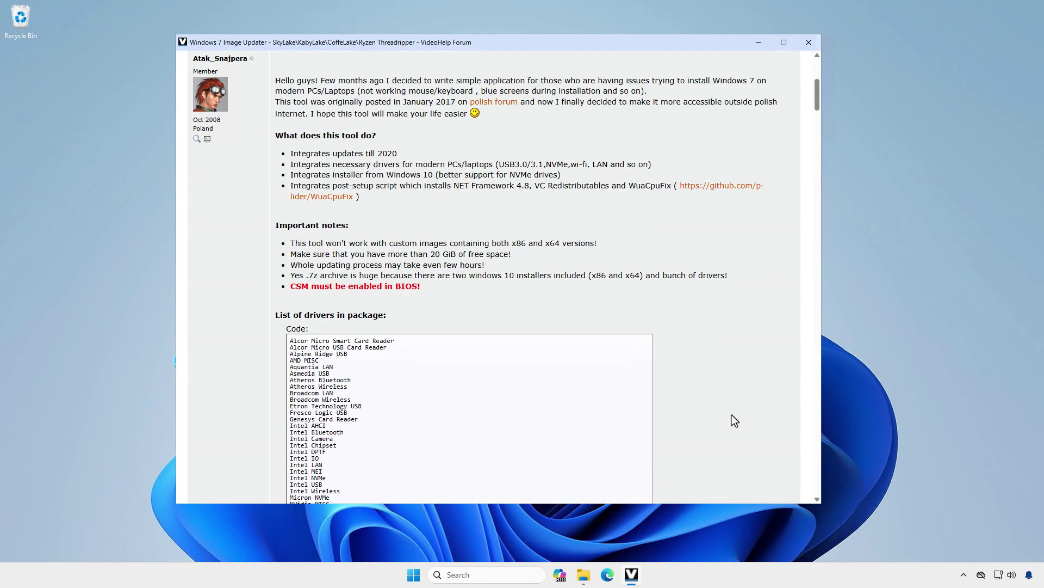
scroll(735, 420, down, 2)
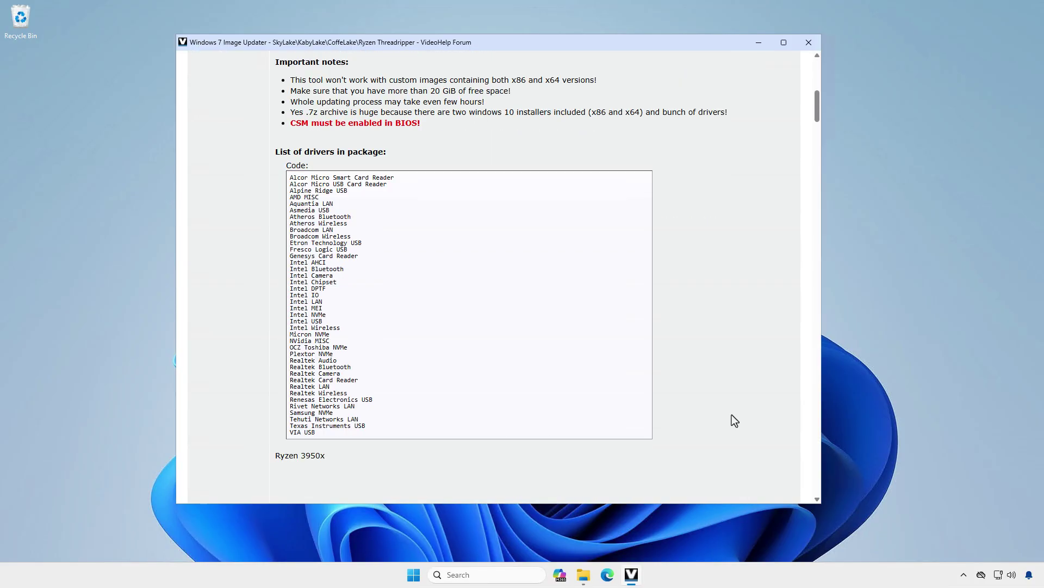
scroll(732, 415, down, 5)
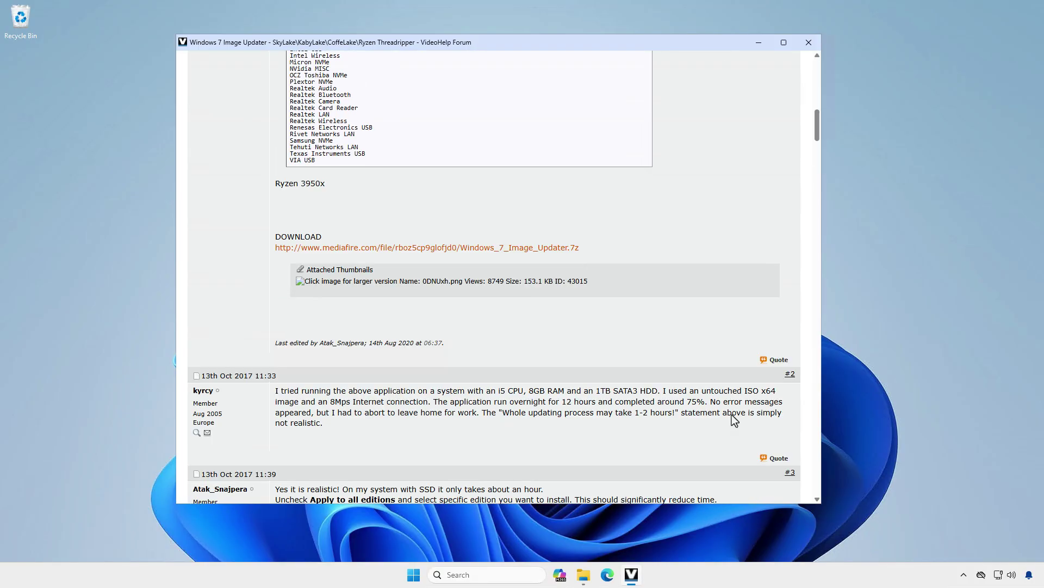
click(759, 43)
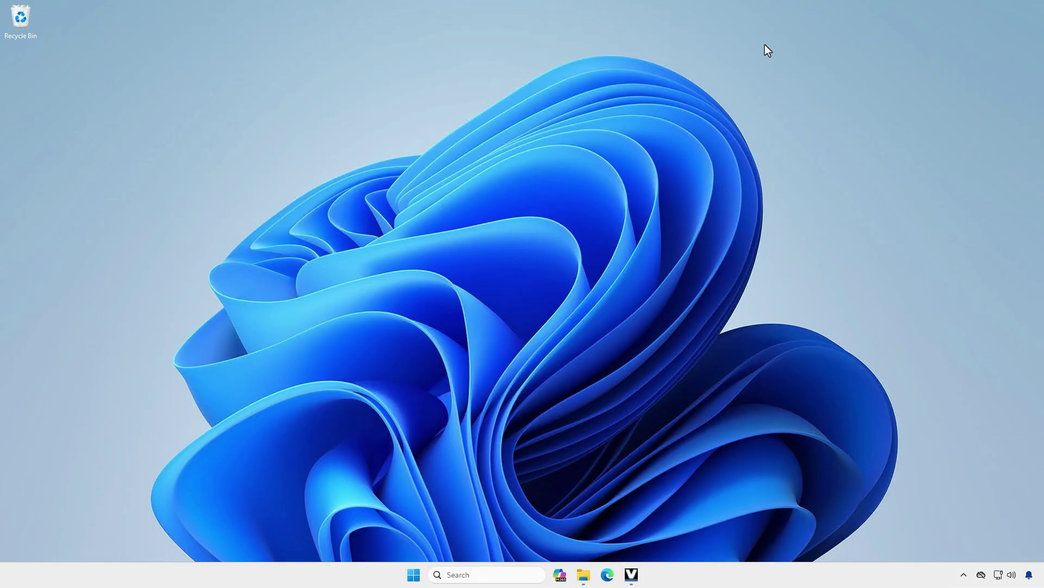
Step: Run Windows_7_Image_Updater.exe from the Windows 7 Image Updater folder in Downloads
click(583, 576)
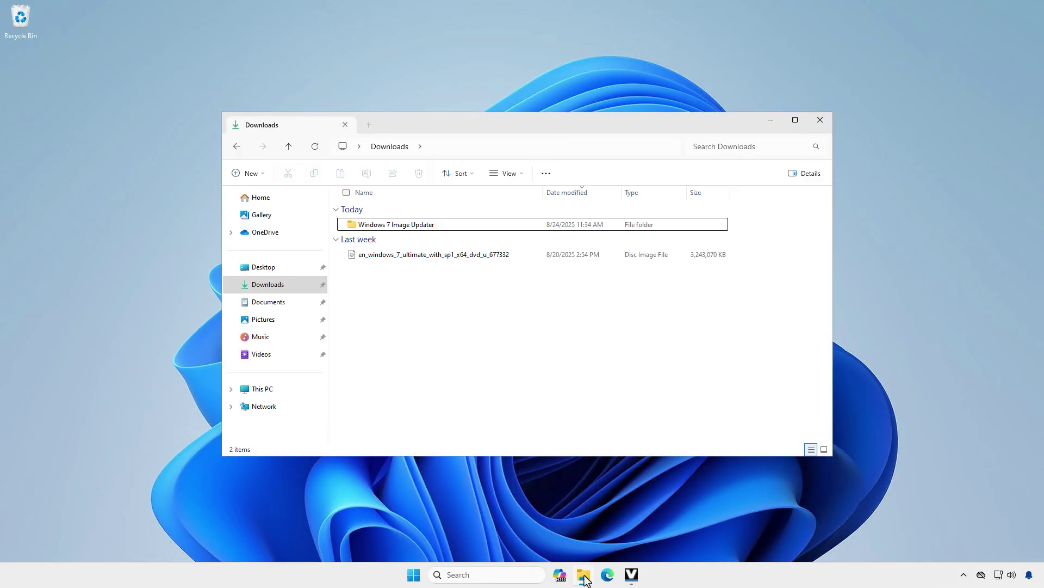
double_click(521, 223)
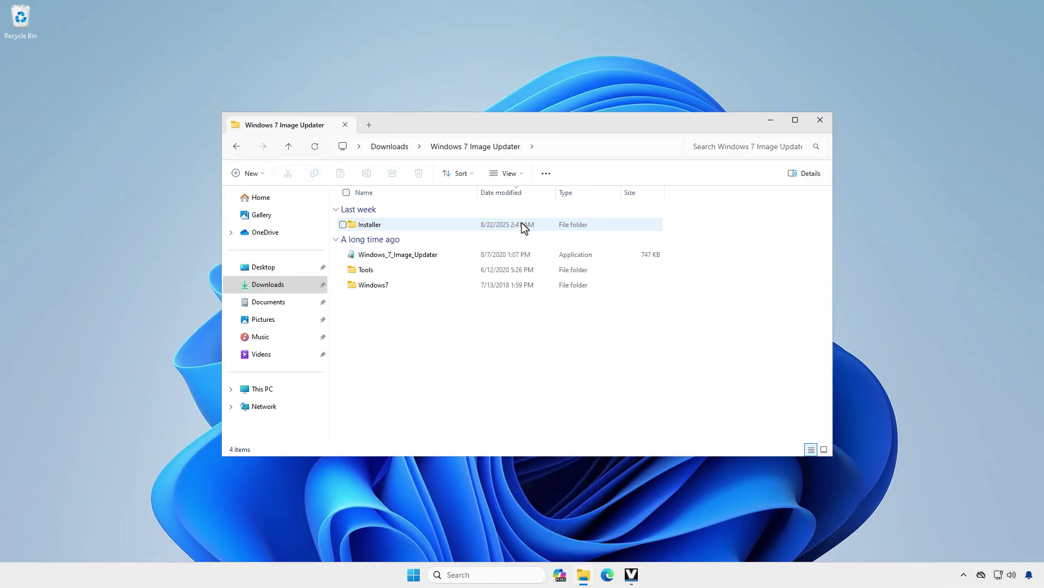
double_click(442, 257)
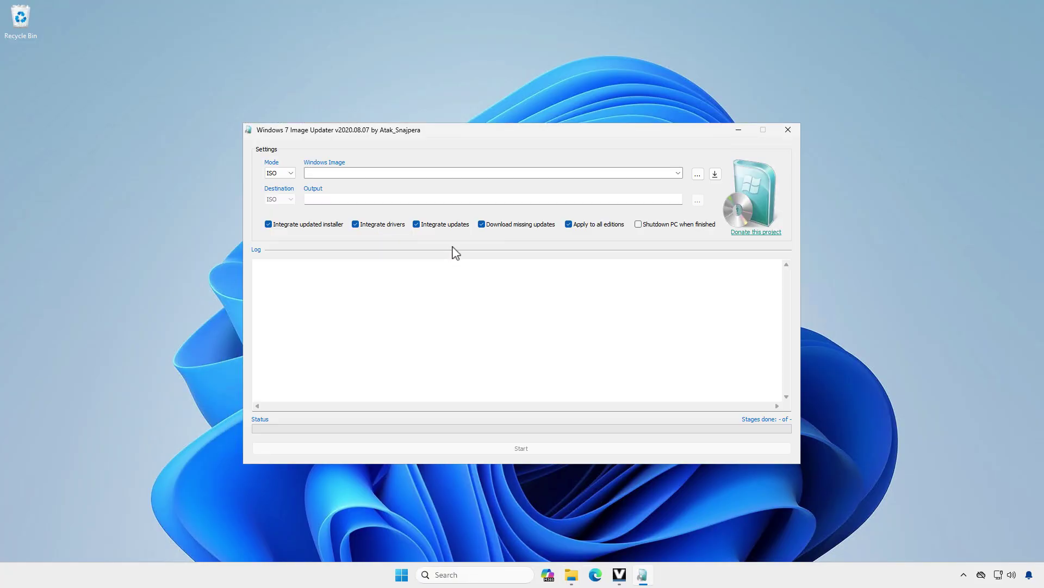
Step: Select the Windows 7 Ultimate SP1 x64 ISO as the source Windows image
click(697, 176)
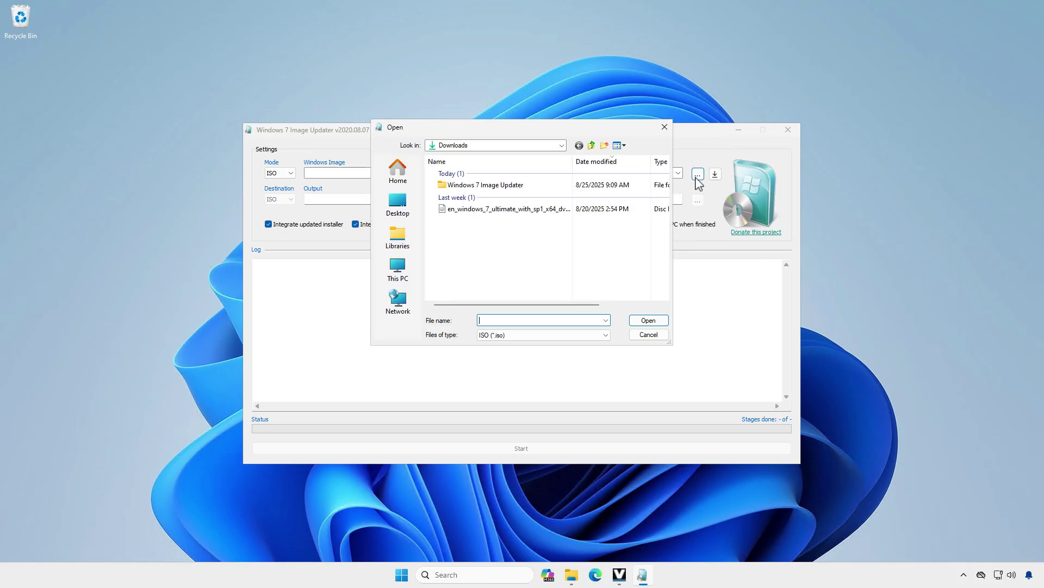
click(558, 212)
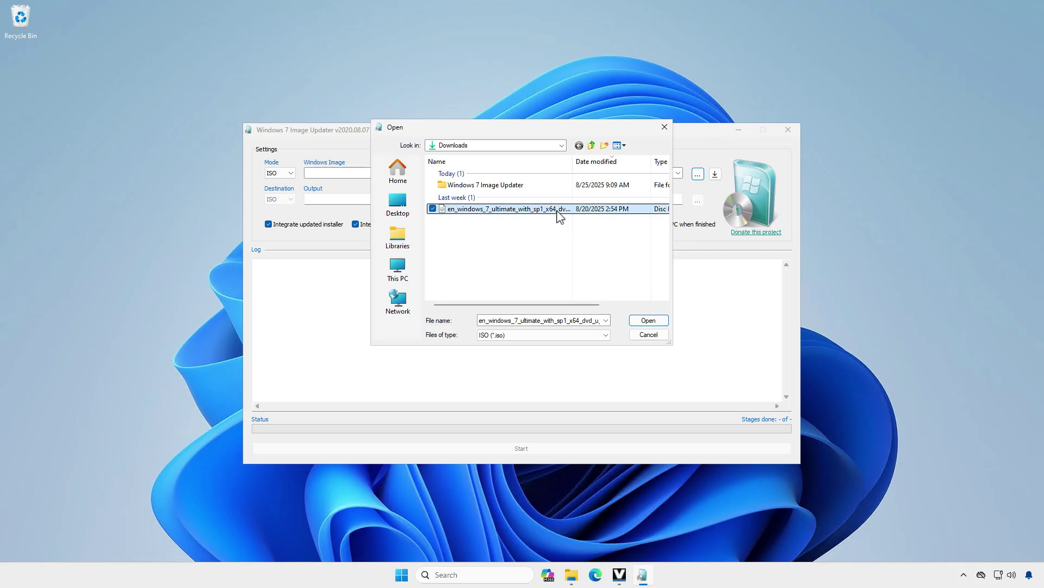
click(652, 323)
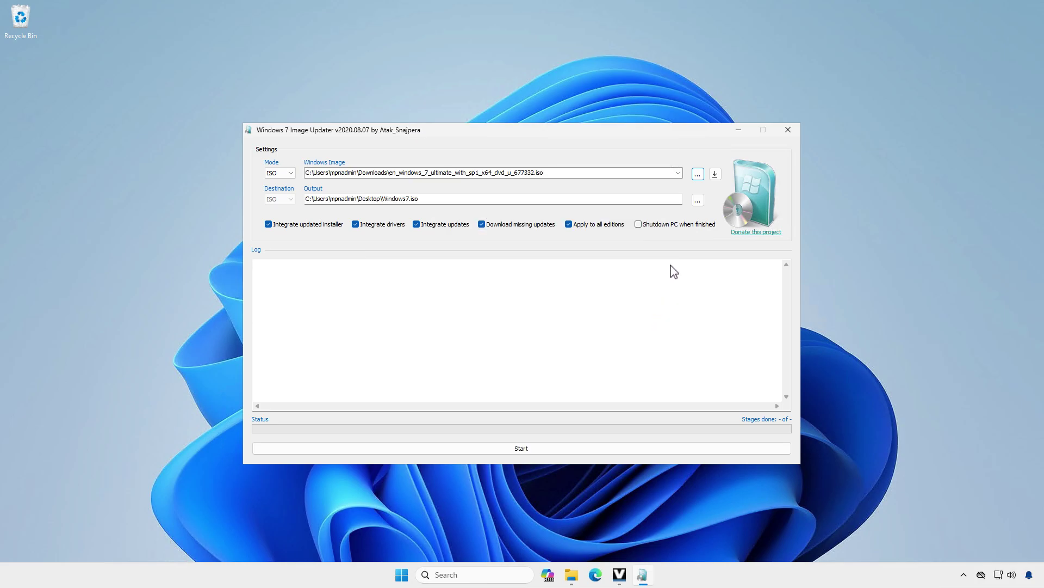
Step: Set the output image to Windows7.iso in the Downloads folder
click(698, 201)
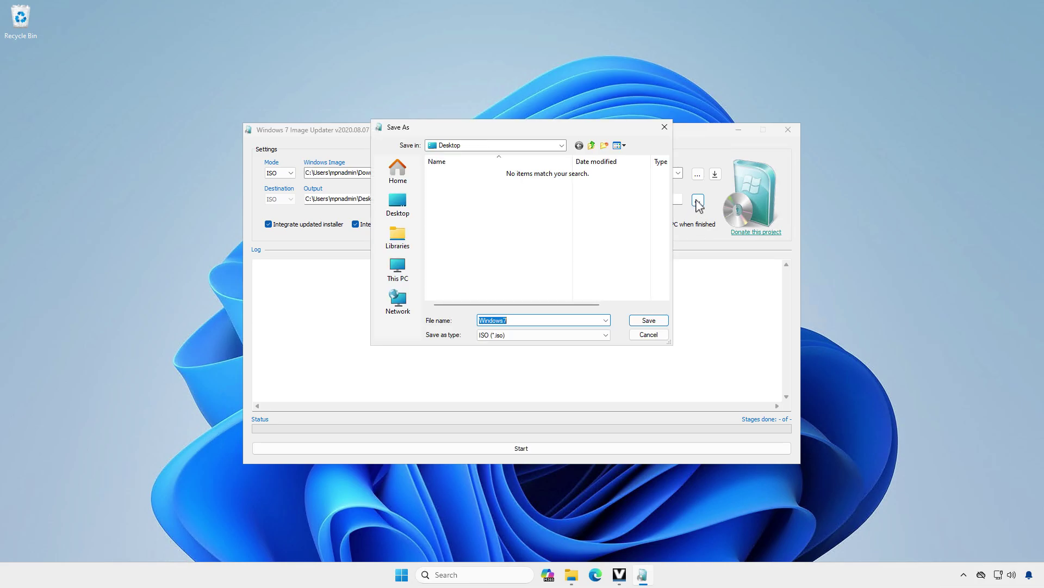
click(562, 146)
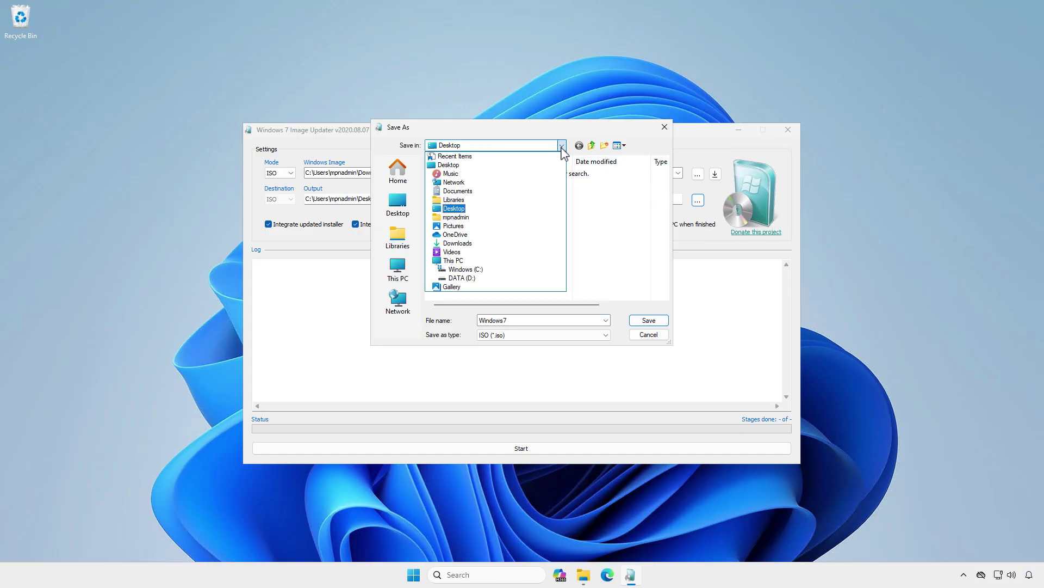
click(531, 244)
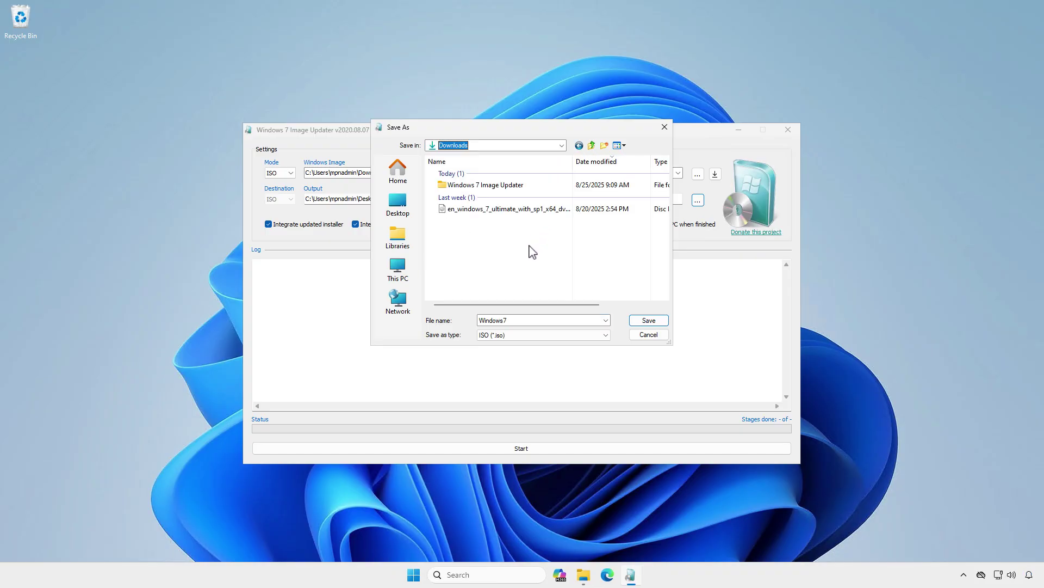
click(656, 322)
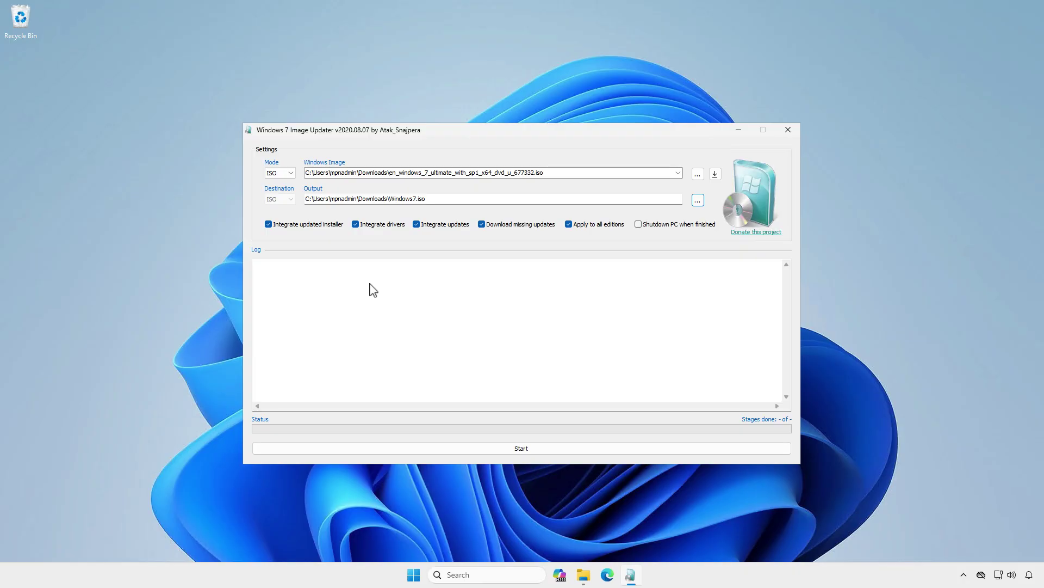
Step: Turn off integrating the updated installer and applying changes to all editions, then start the build
click(332, 230)
click(613, 230)
click(511, 448)
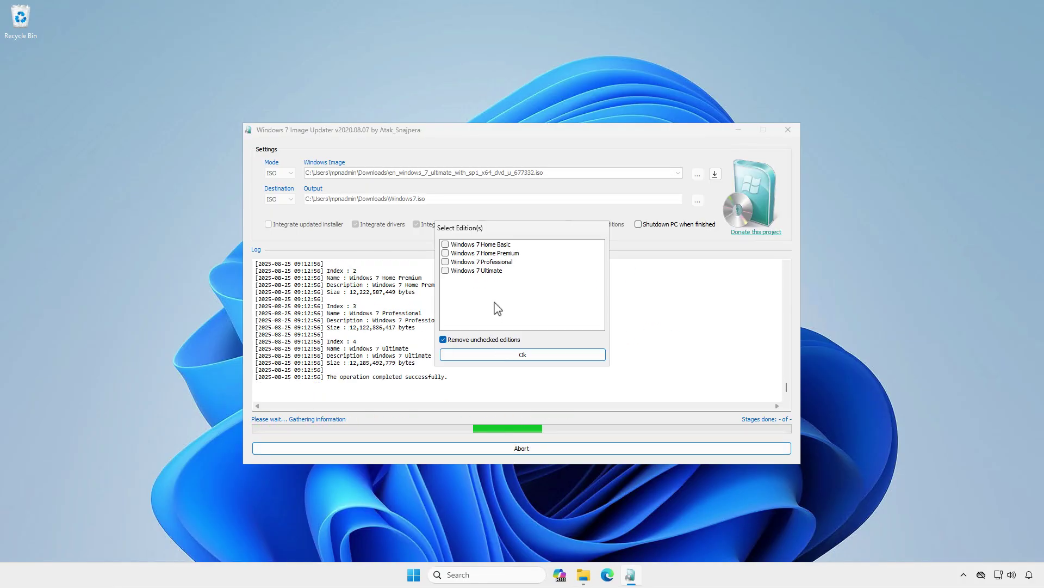
Step: Include only Windows 7 Ultimate, keeping unchecked editions, and acknowledge the image-created notice
click(492, 271)
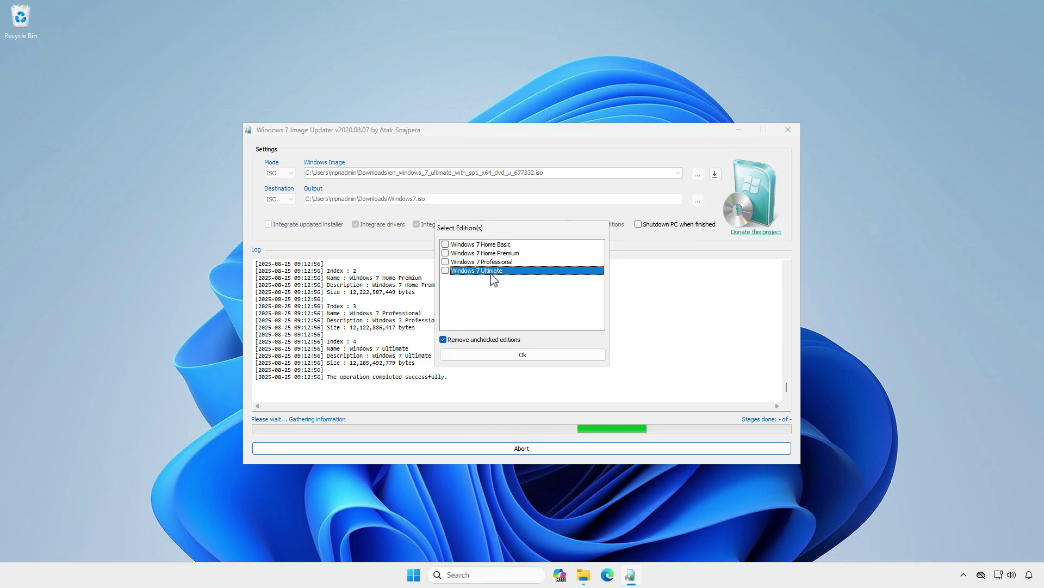
click(446, 270)
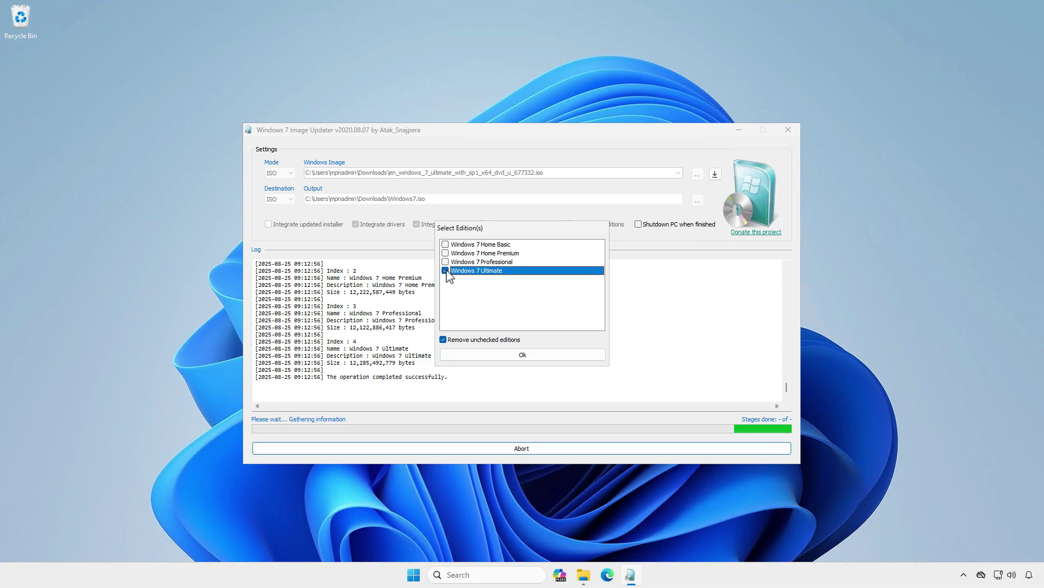
click(444, 340)
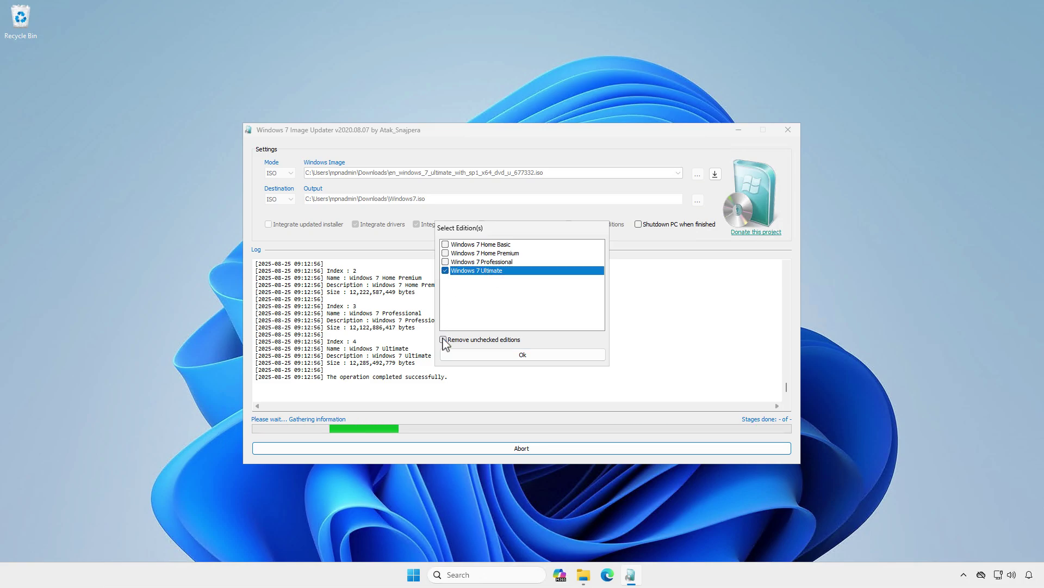
click(549, 359)
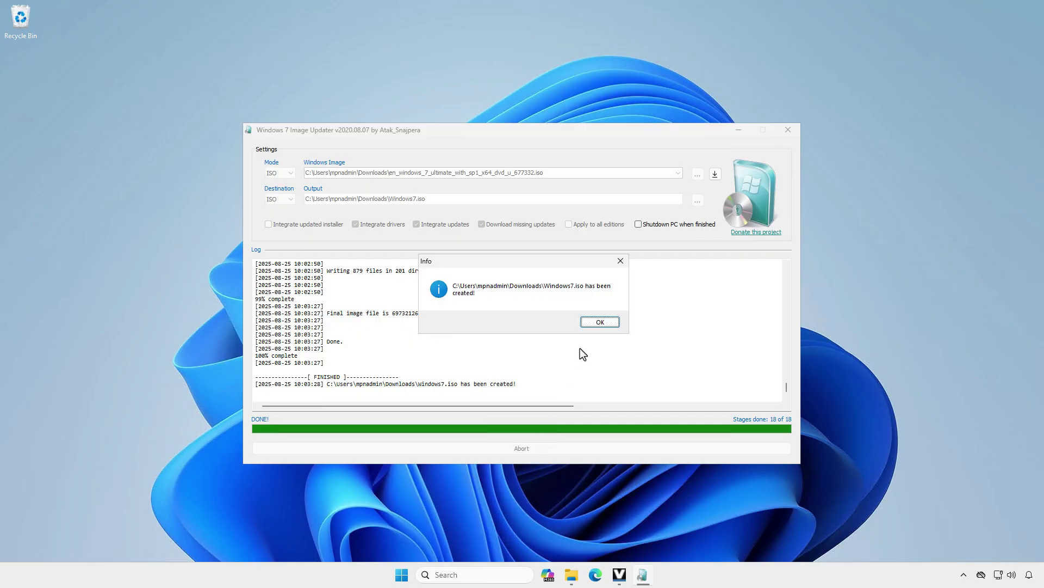
click(595, 324)
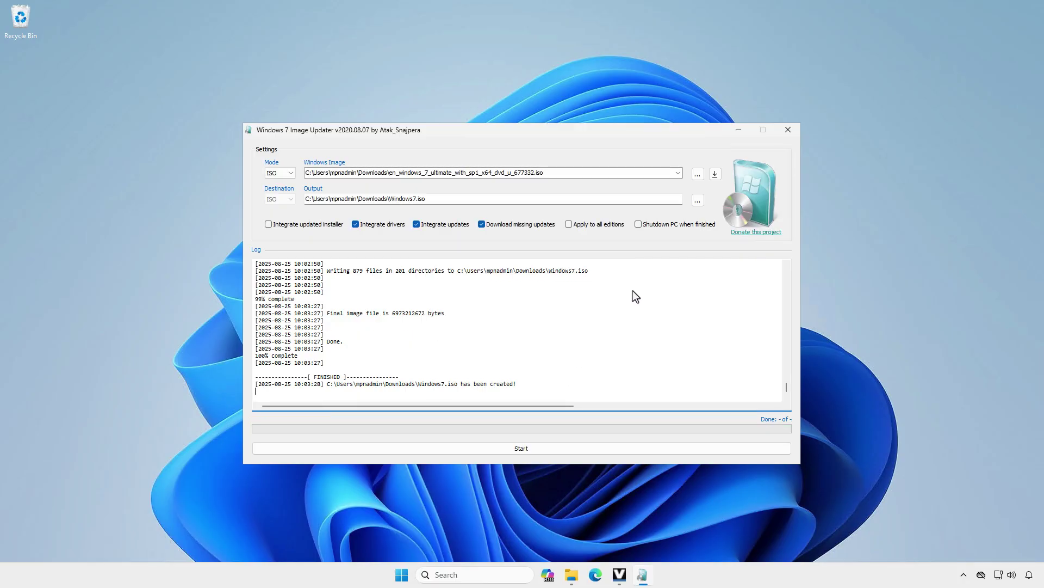
Step: Close the updater and view Downloads, comparing Windows7 (6,809,778 KB) with the 3,243,070 KB original ISO
click(787, 131)
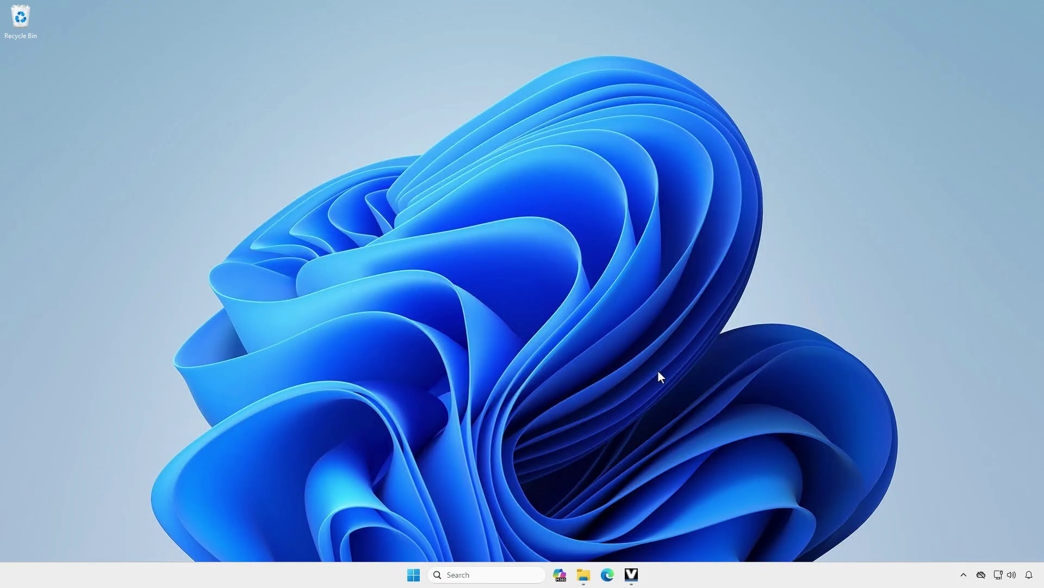
click(583, 574)
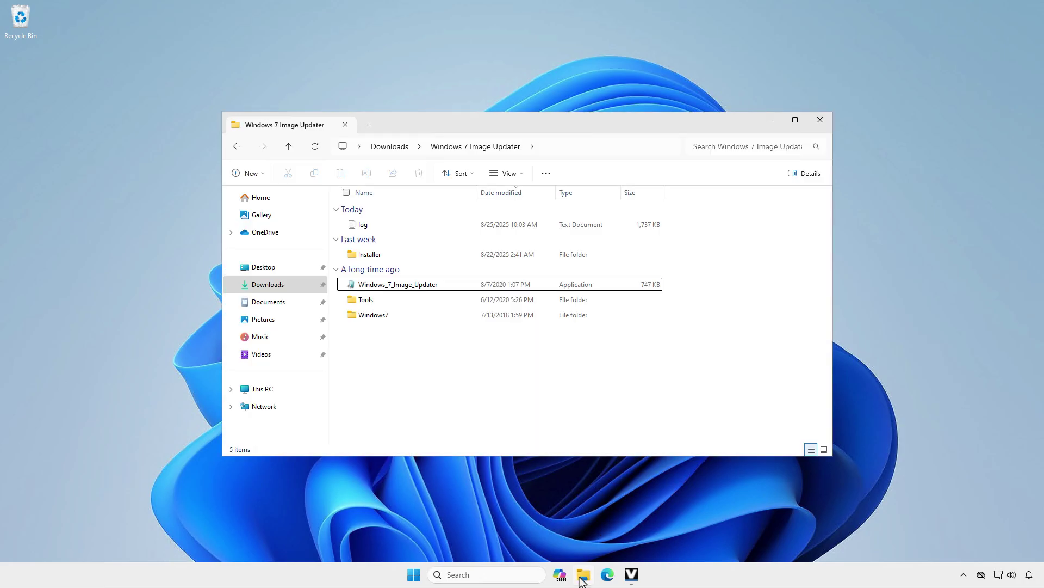
click(394, 148)
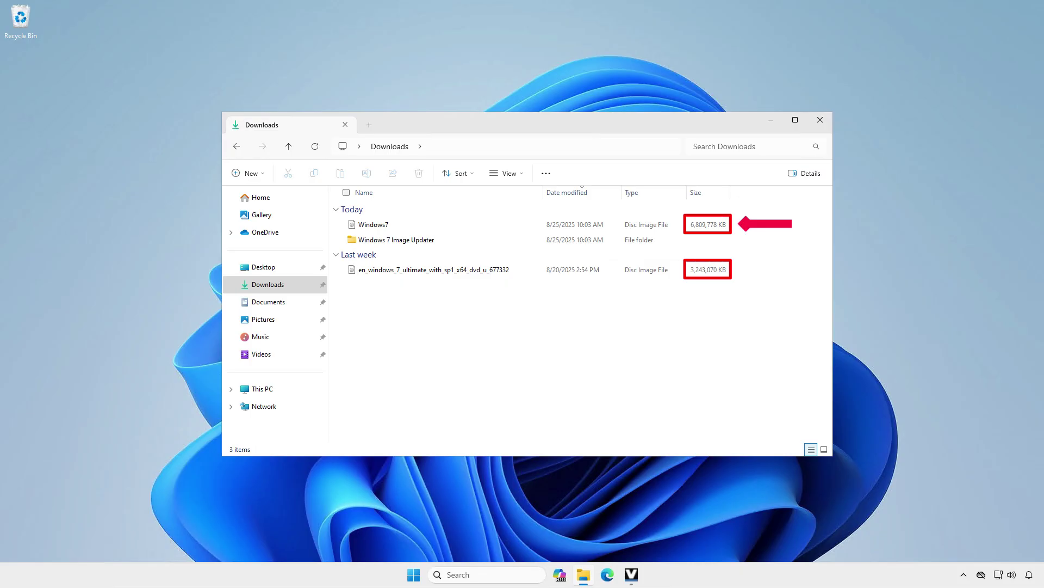
Step: Download rufus-4.9.exe from rufus.ie, show it in Downloads, and minimize Edge
click(608, 574)
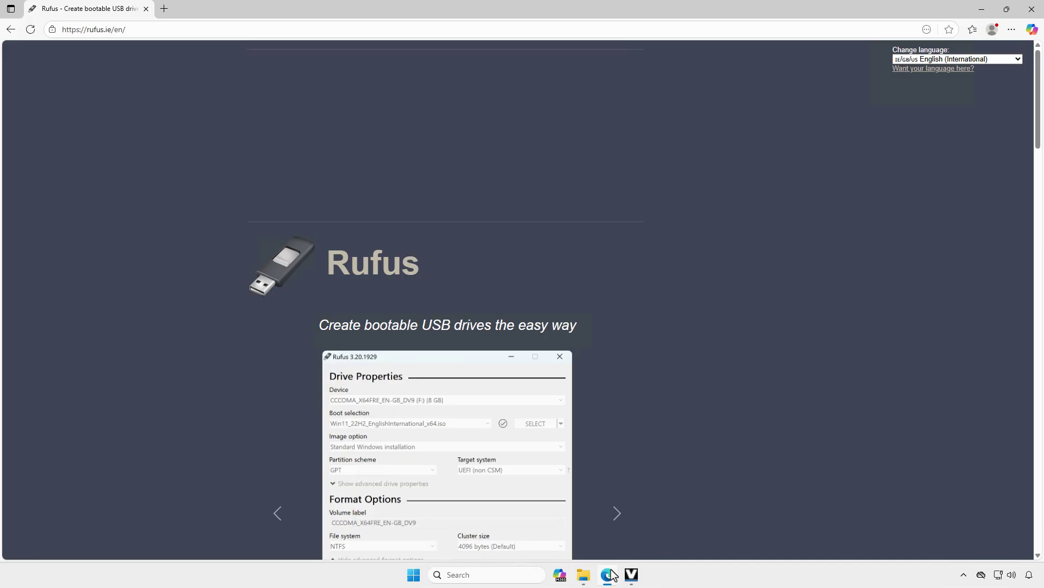
scroll(710, 408, down, 10)
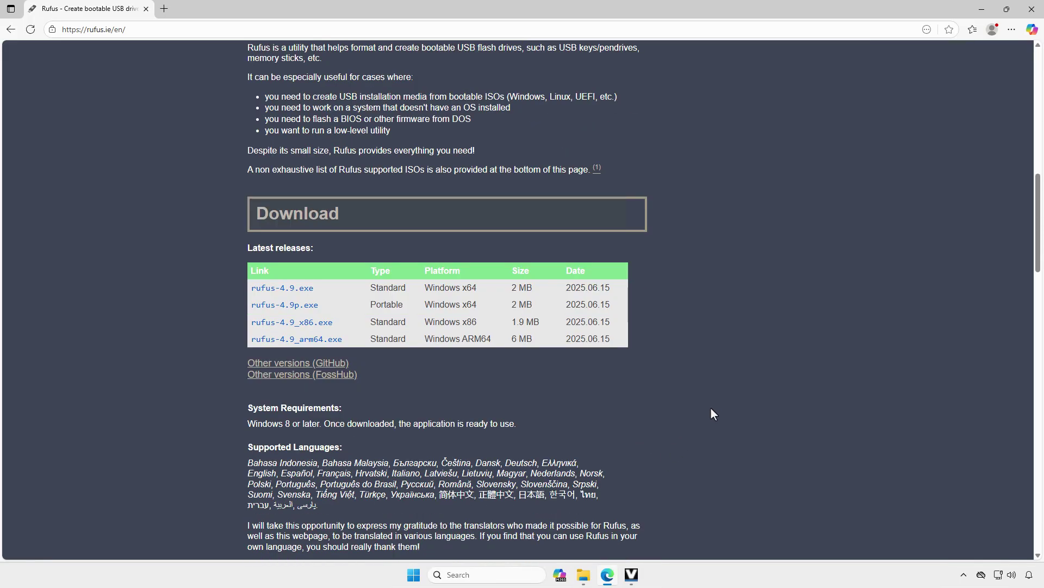
click(305, 289)
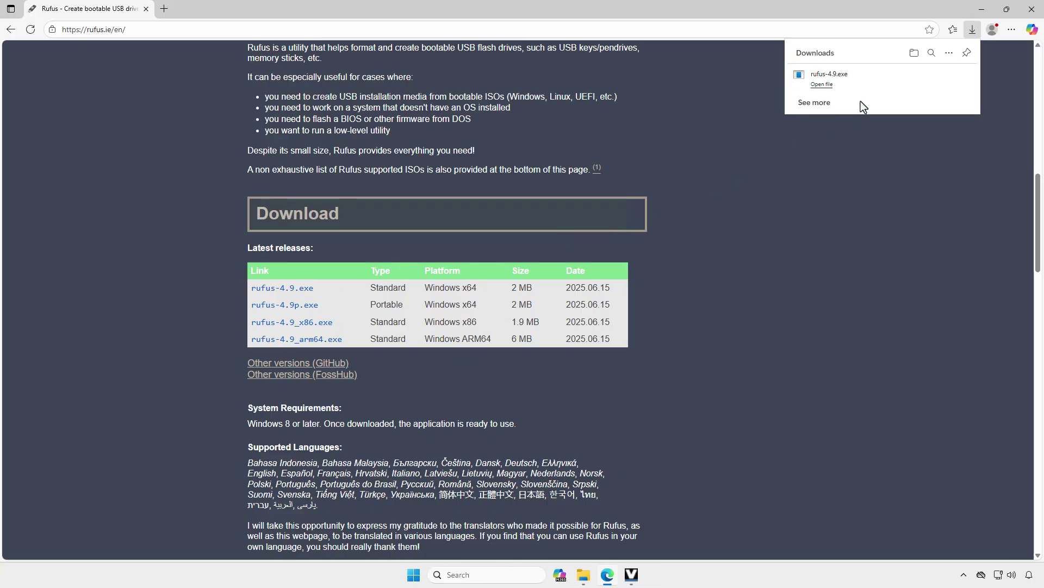
click(914, 53)
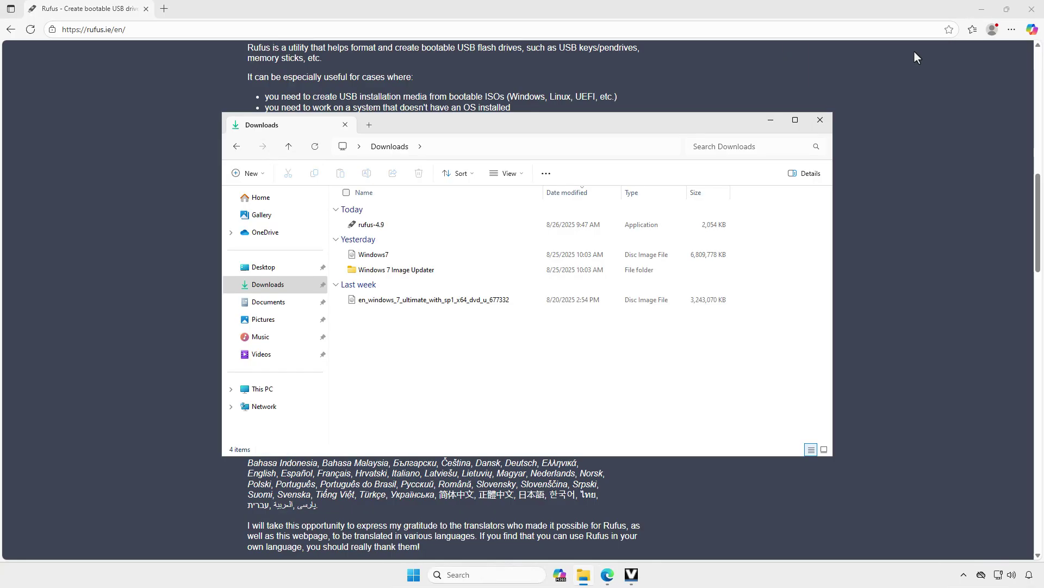
click(976, 10)
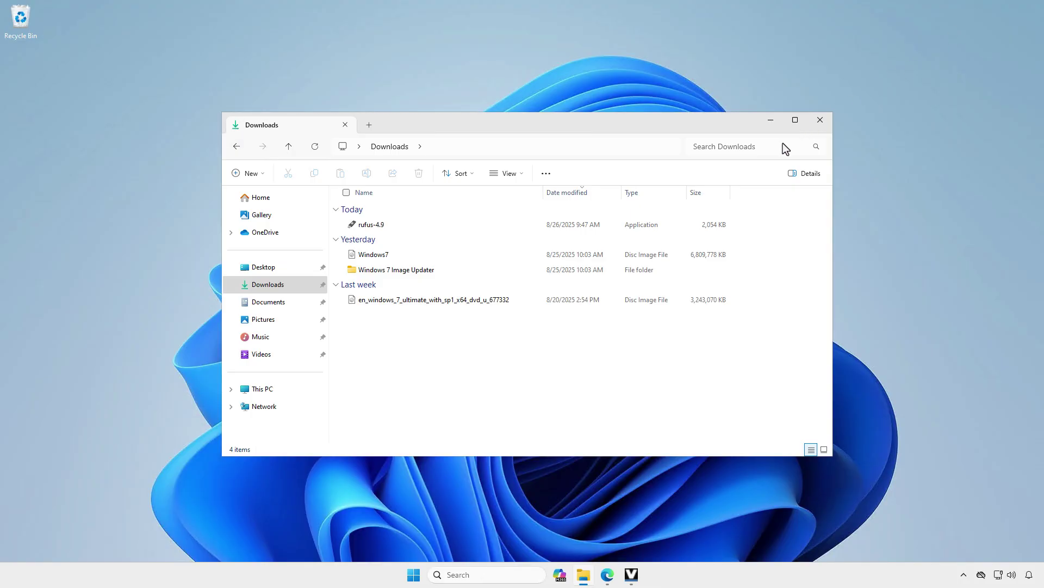
Step: Launch Rufus 4.9, keep the 17 GB USB drive as target, and load the Windows7 image
double_click(494, 229)
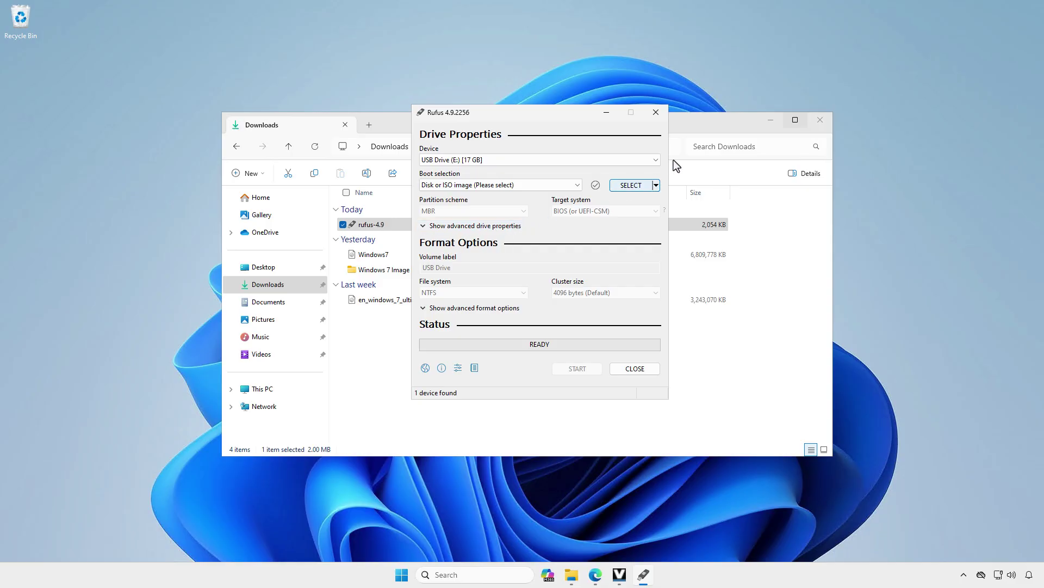
click(771, 120)
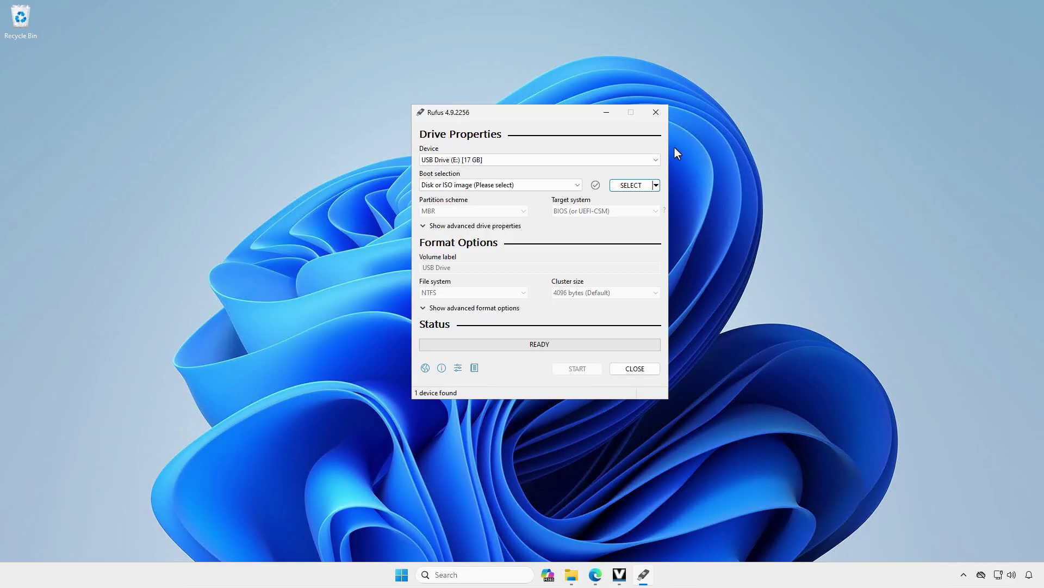
click(643, 156)
click(641, 159)
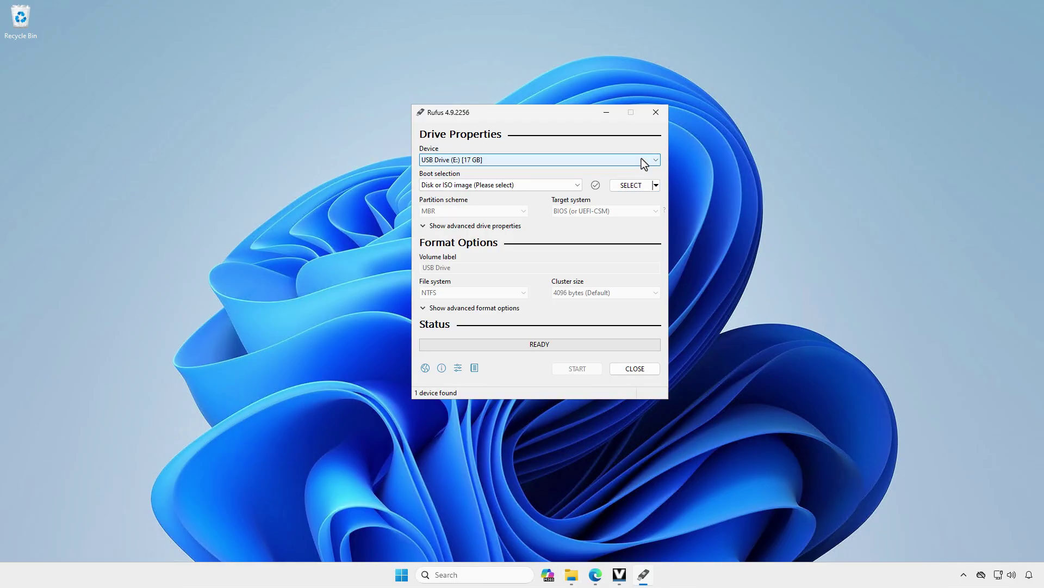
click(632, 186)
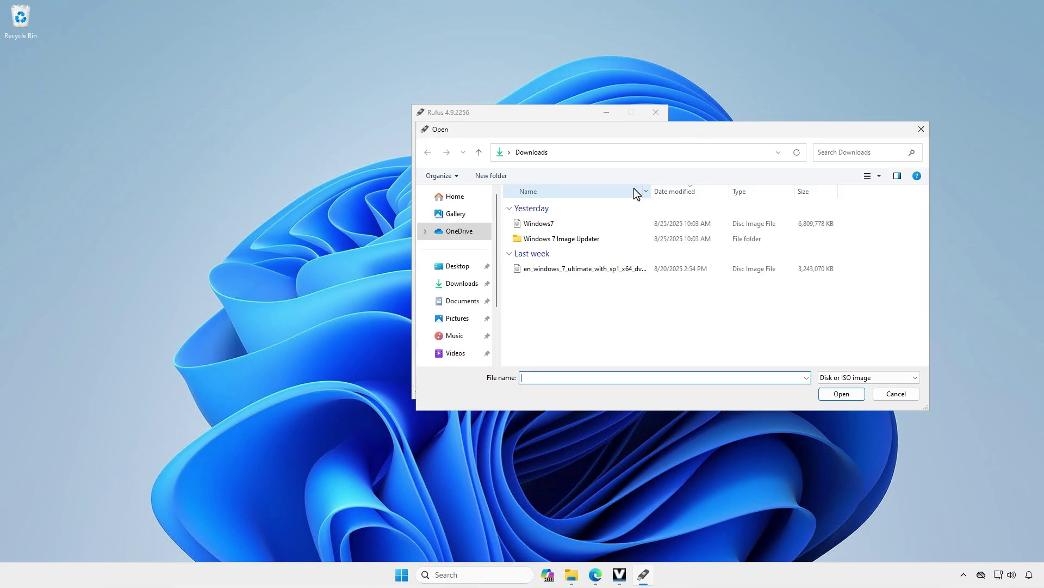
click(678, 226)
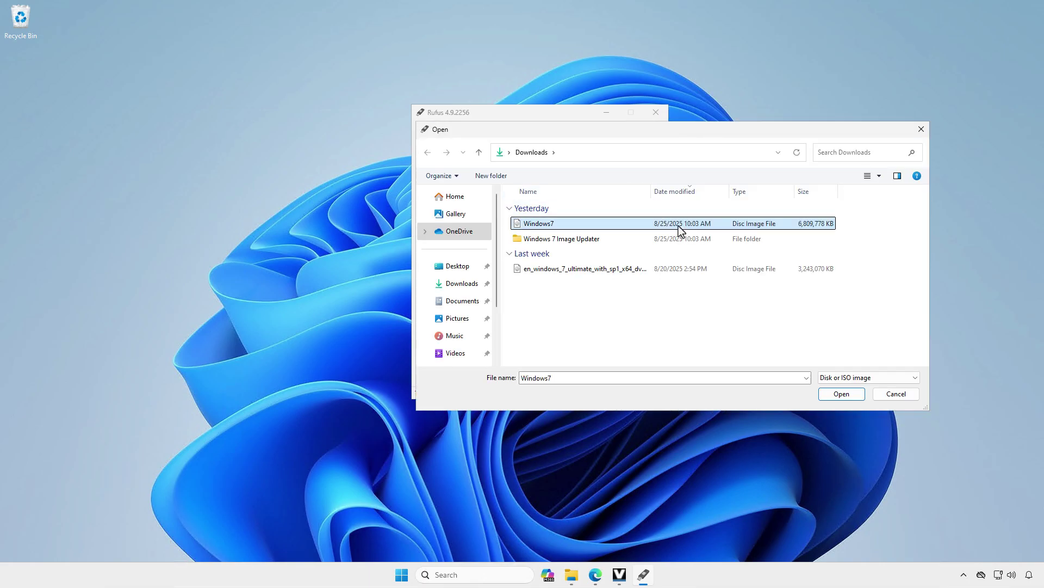
click(836, 394)
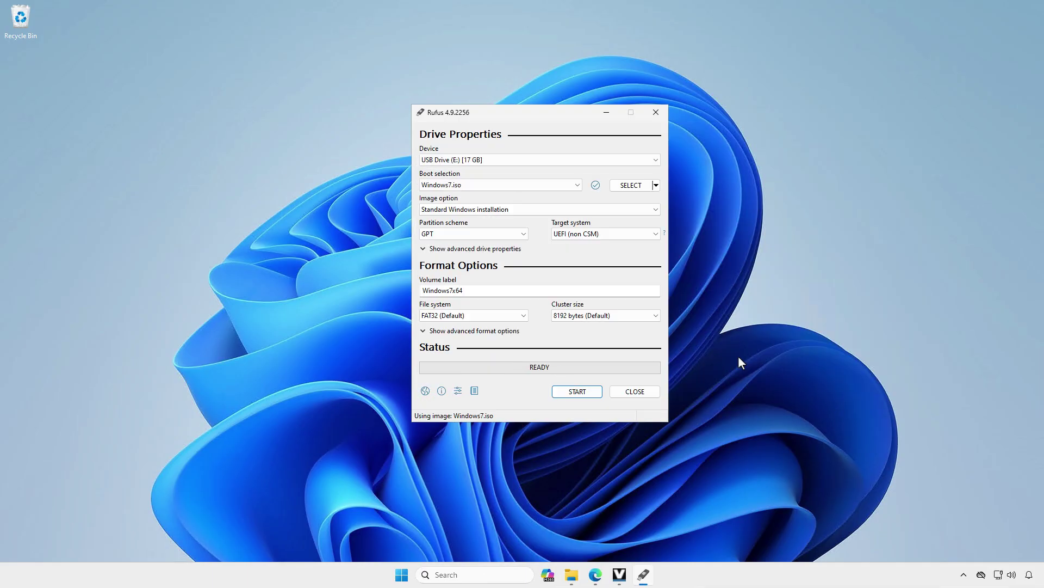
Step: Set the partition scheme to MBR and start writing, accepting that the USB drive is erased
click(516, 236)
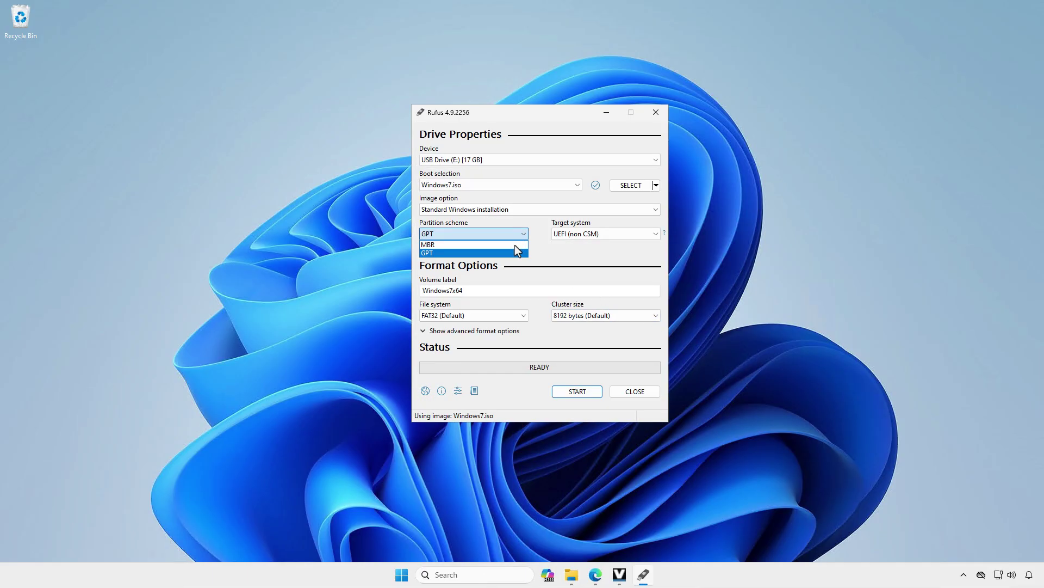
click(516, 249)
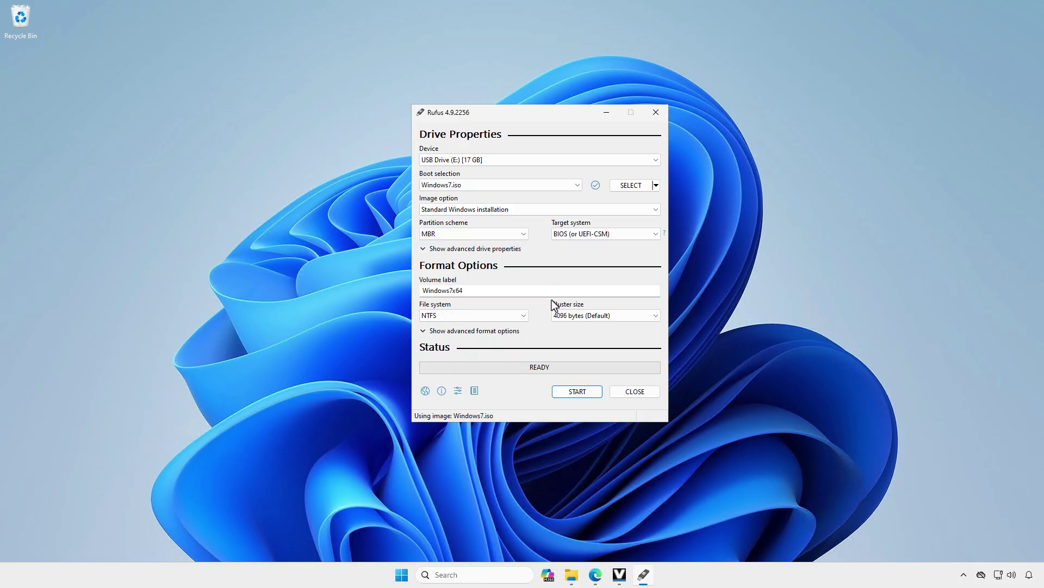
click(578, 392)
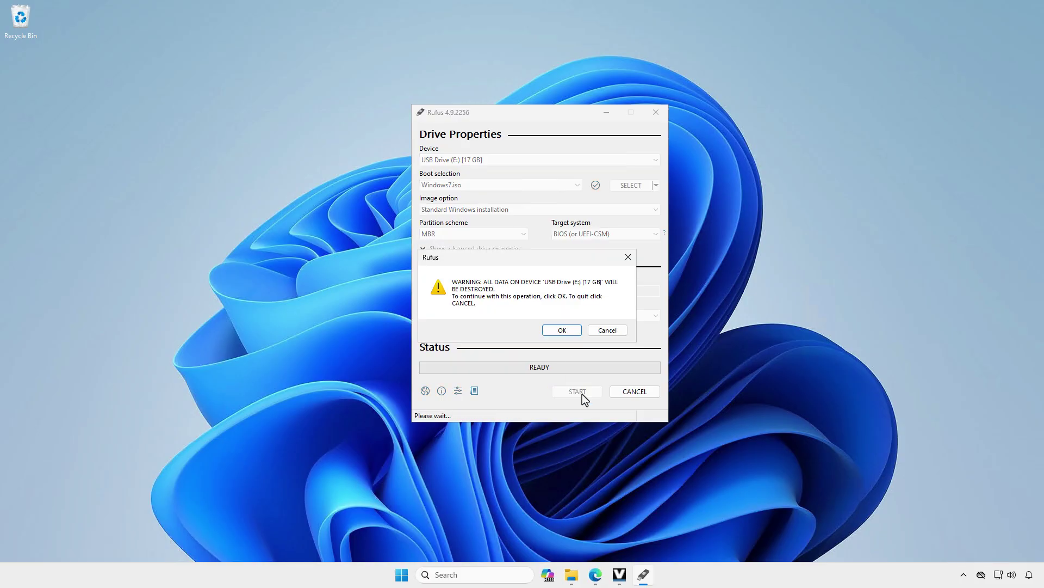
click(575, 331)
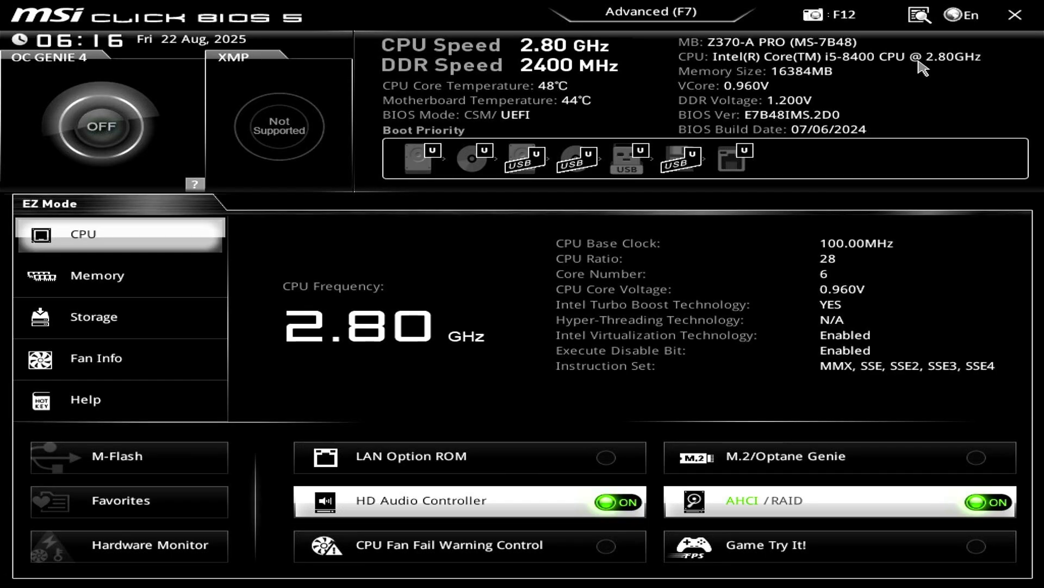
Step: In advanced mode, set Secure Boot Support under Windows OS Configuration to Disabled
click(686, 17)
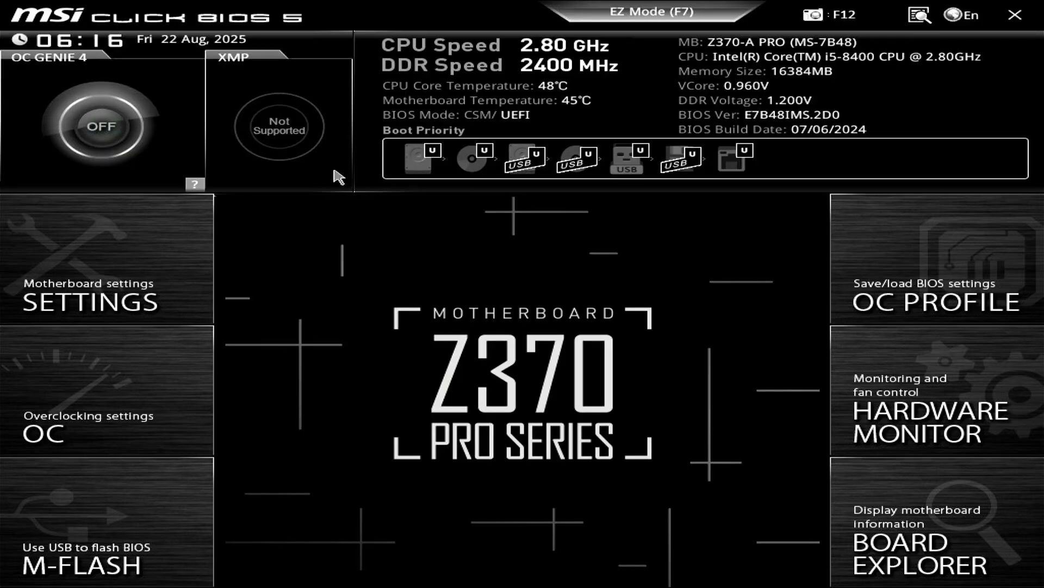
click(191, 235)
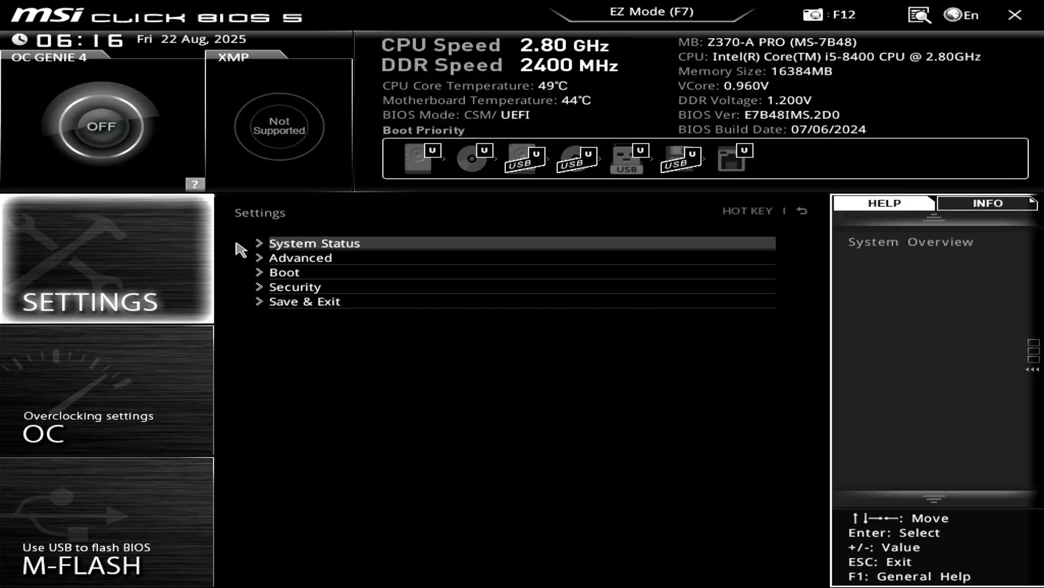
click(370, 260)
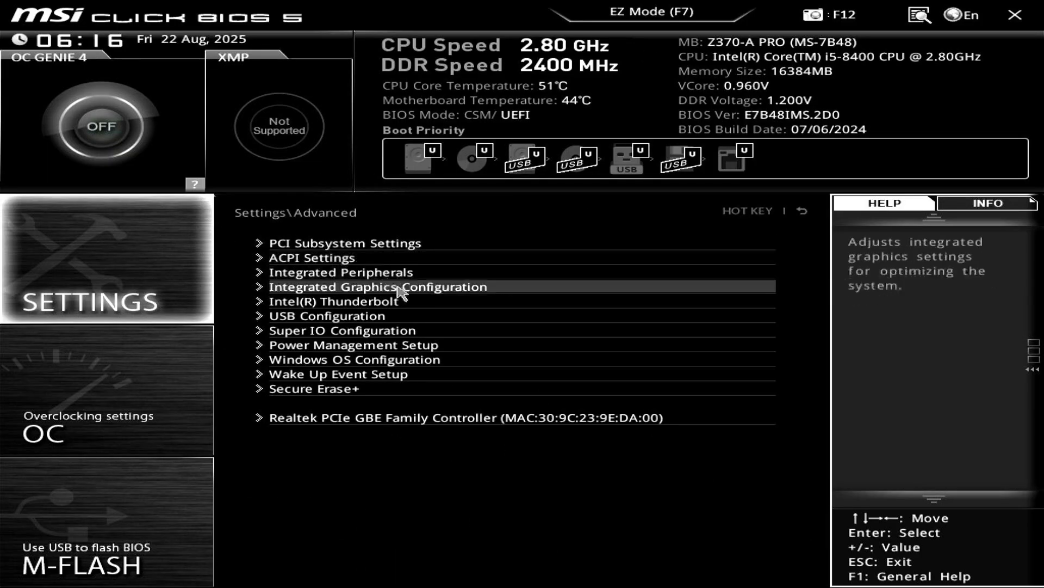
click(456, 364)
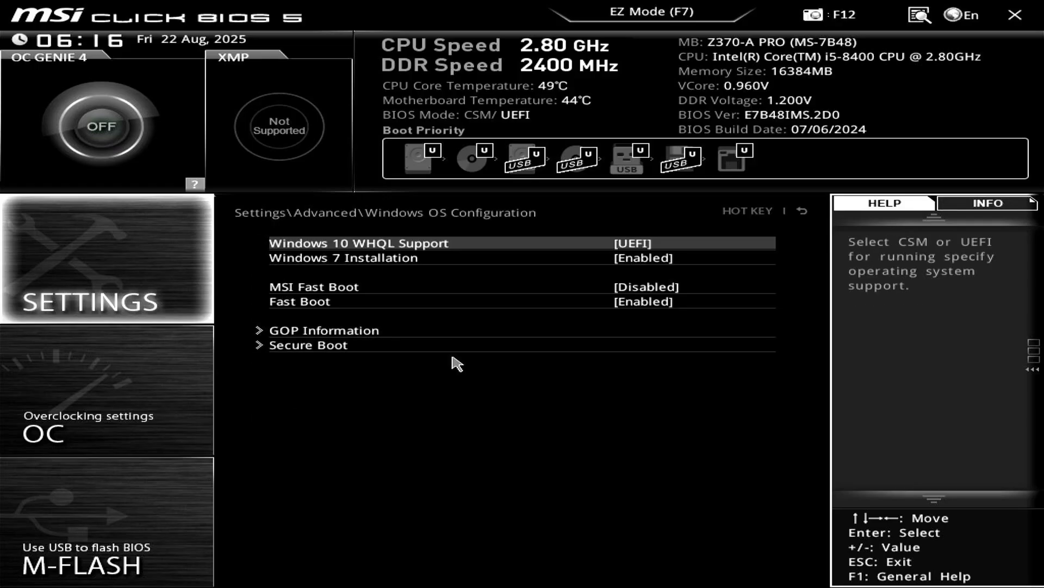
click(453, 347)
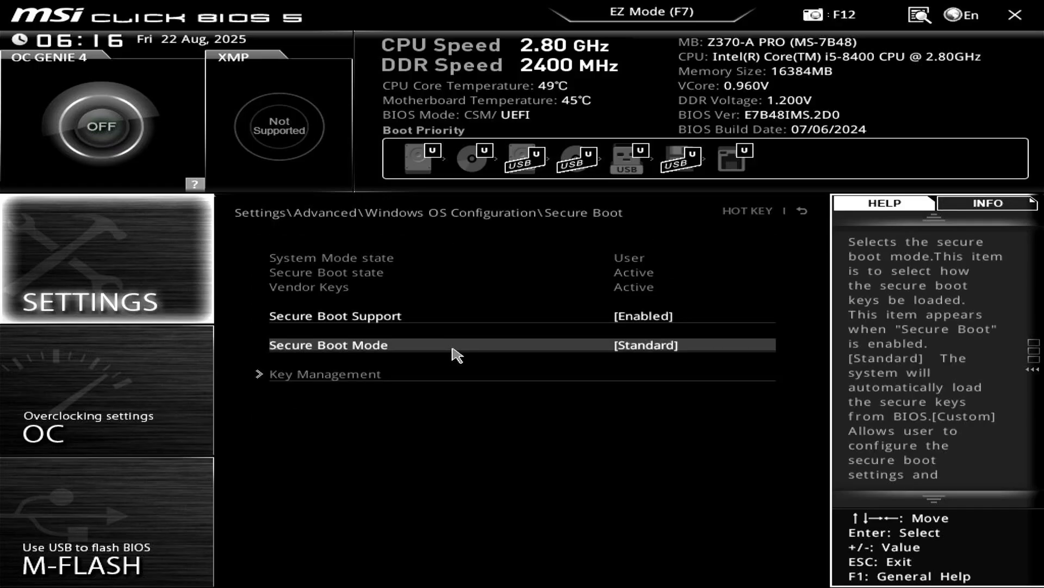
click(535, 318)
click(536, 320)
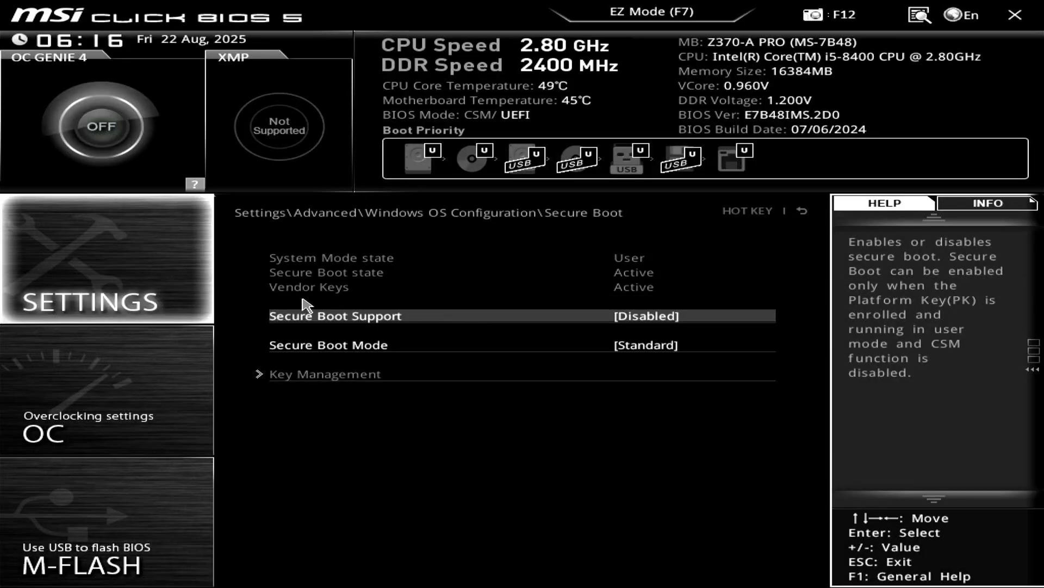
click(168, 292)
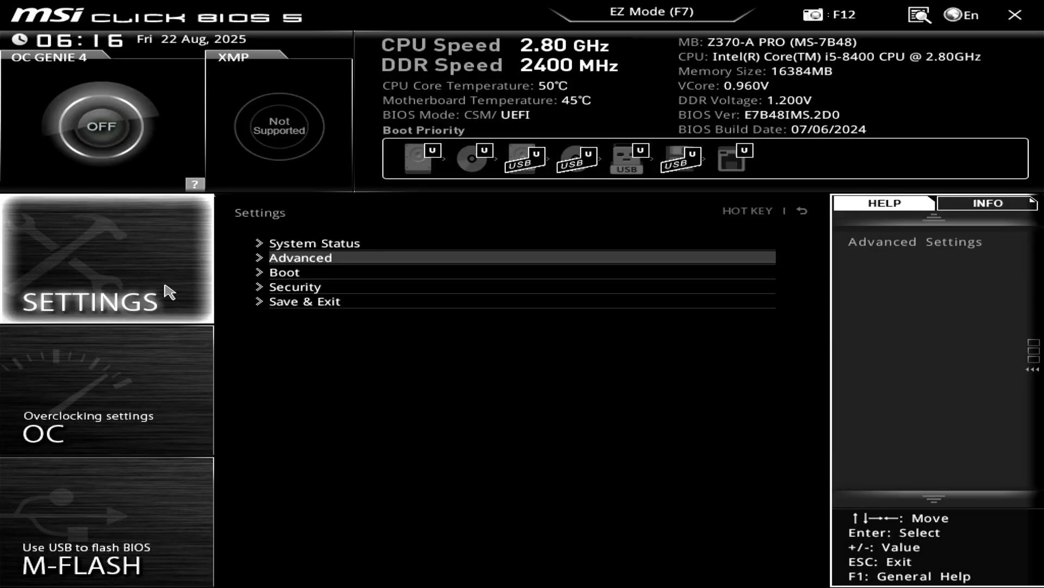
Step: Set Windows 10 WHQL Support to CSM and request save and exit
click(391, 260)
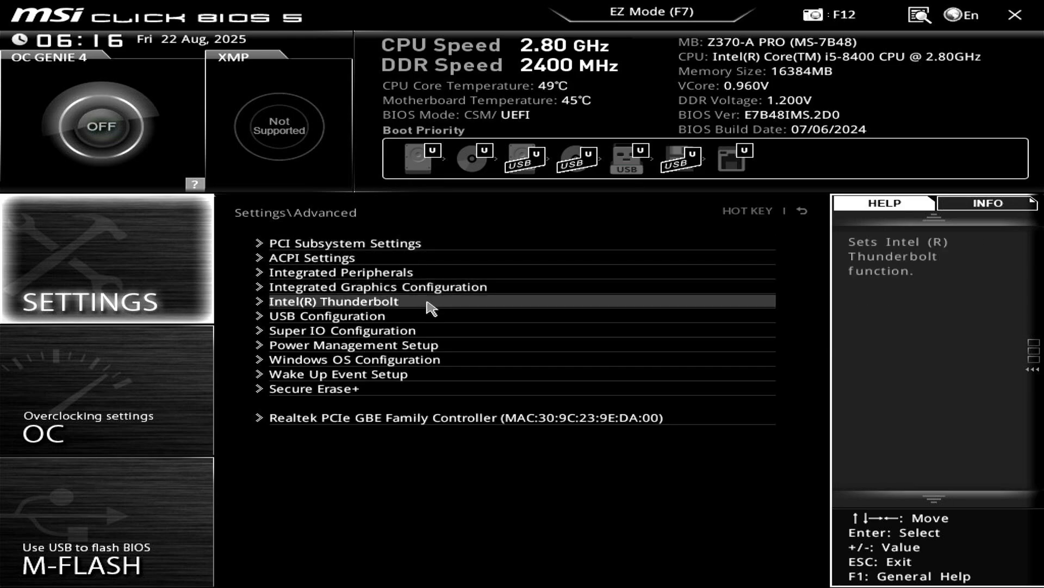
click(455, 361)
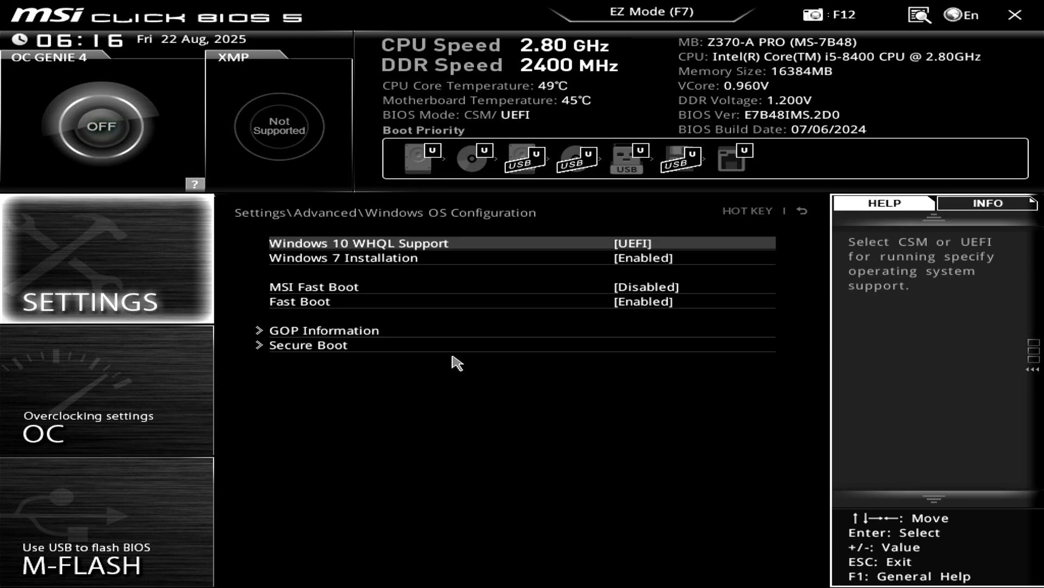
click(495, 245)
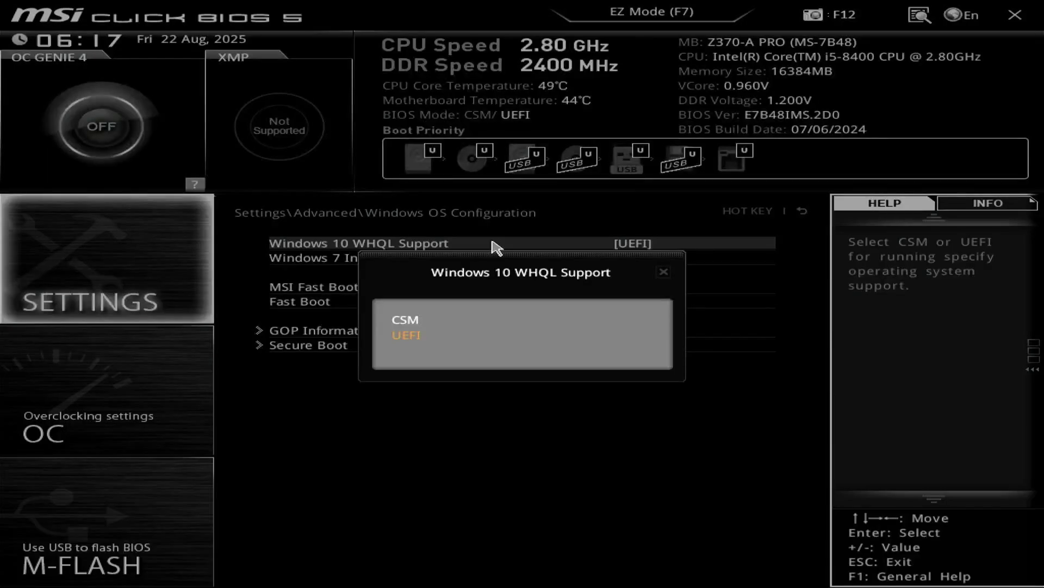
click(478, 318)
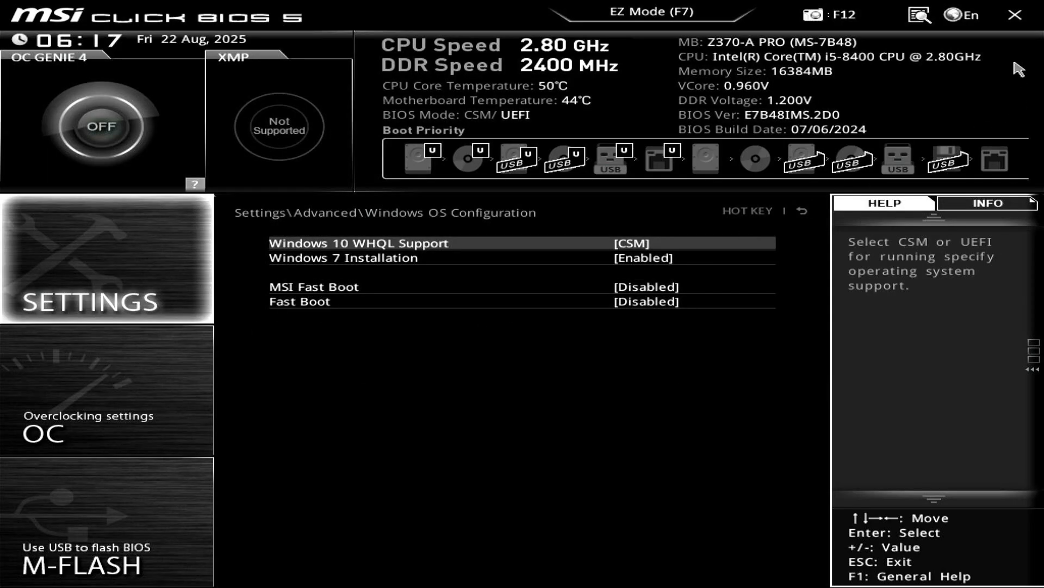
click(1014, 26)
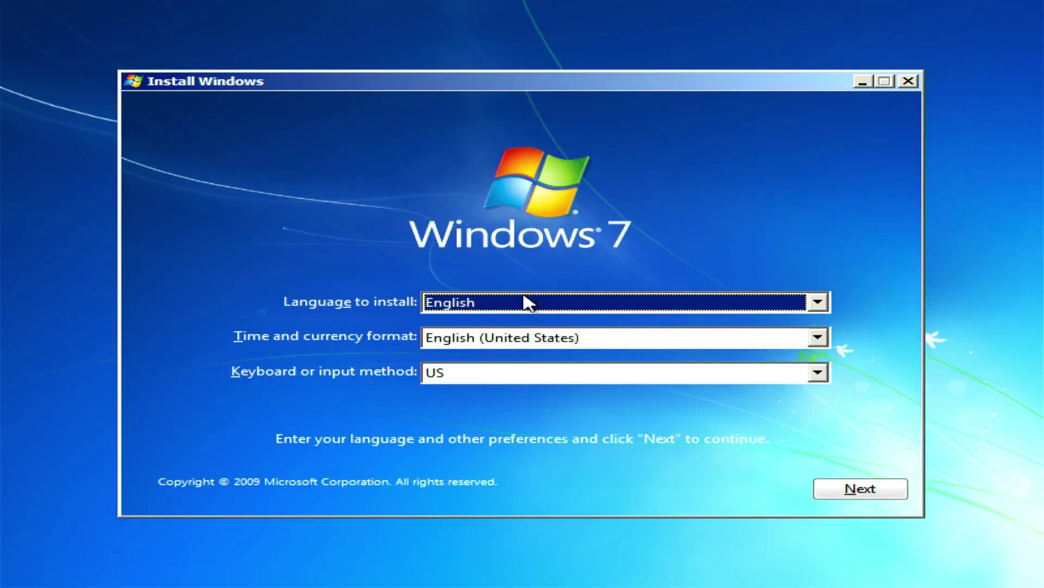
Step: Accept the language settings, start installation, and choose Windows 7 Ultimate
click(829, 488)
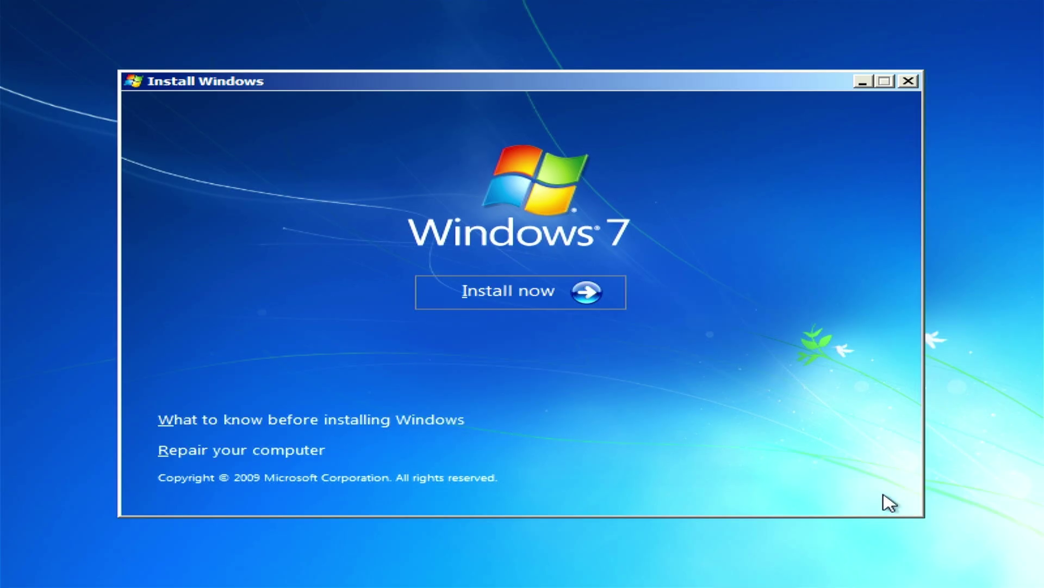
click(577, 293)
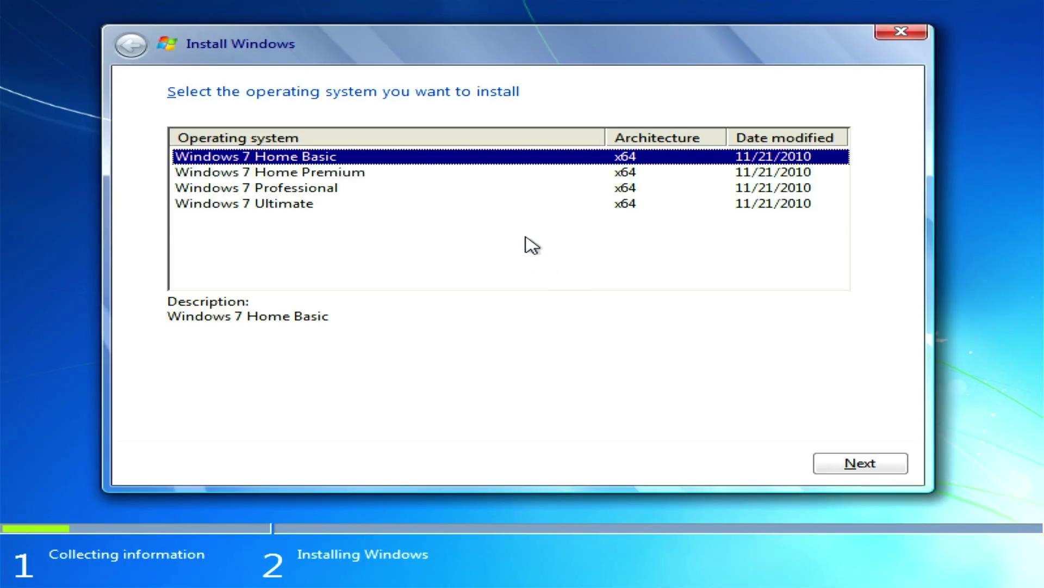
click(490, 205)
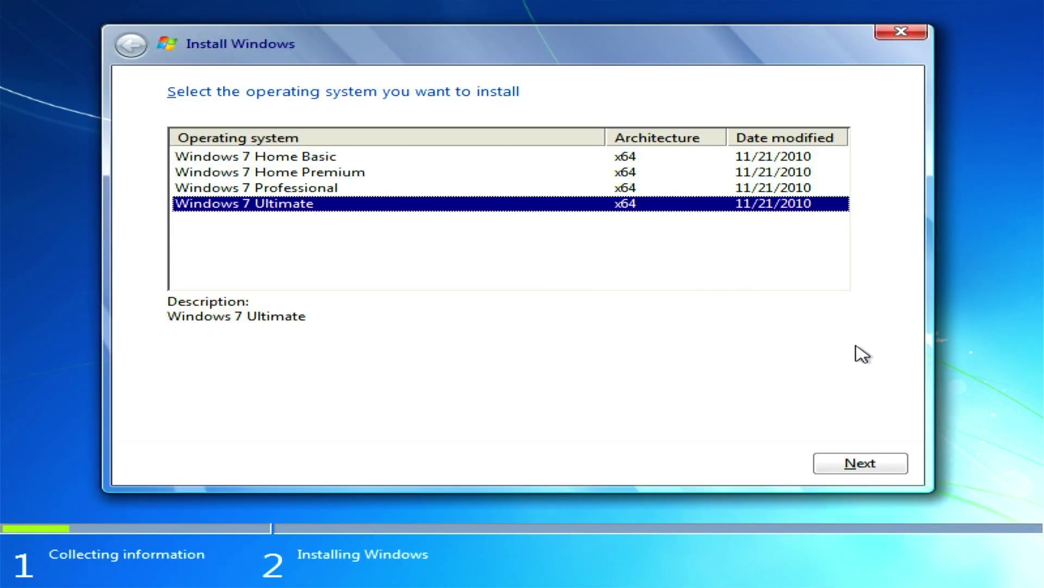
click(887, 464)
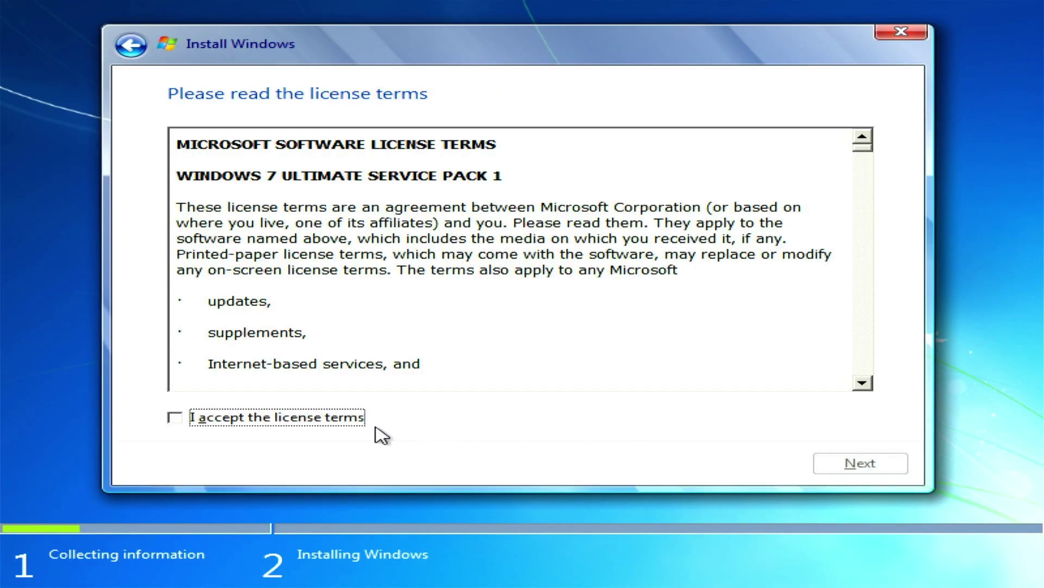
Step: Accept the license terms and run a Custom (advanced) install onto Disk 0's unallocated space
click(358, 423)
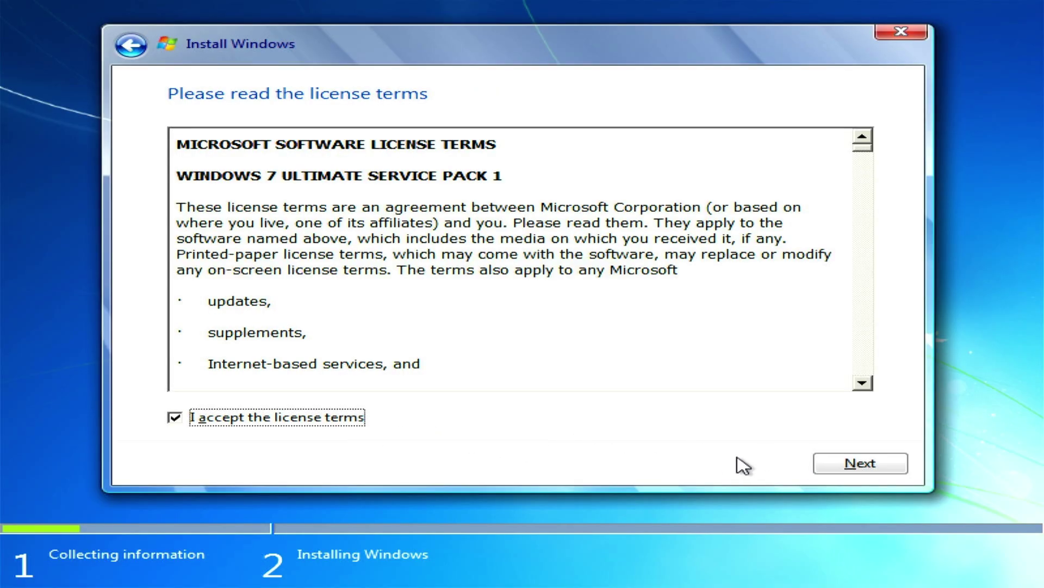
click(887, 467)
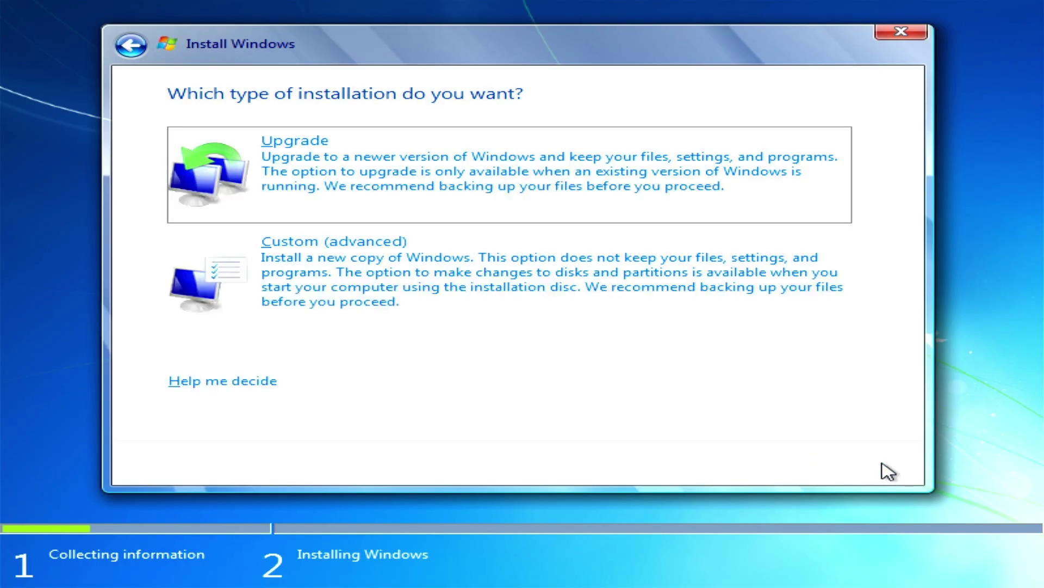
click(686, 305)
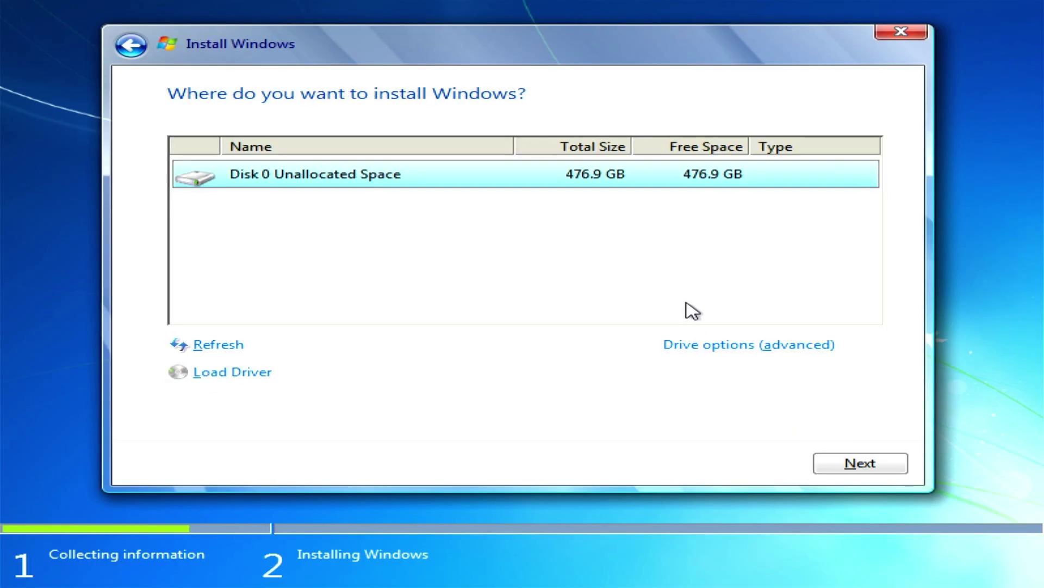
click(887, 465)
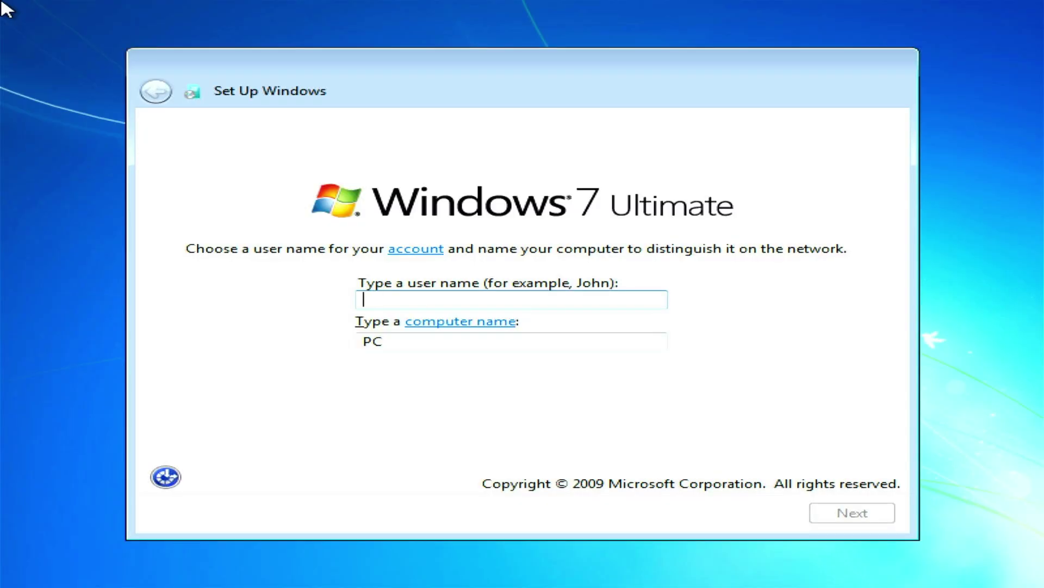
Step: Create the user 'admin' with no password and skip the product key
text(admin)
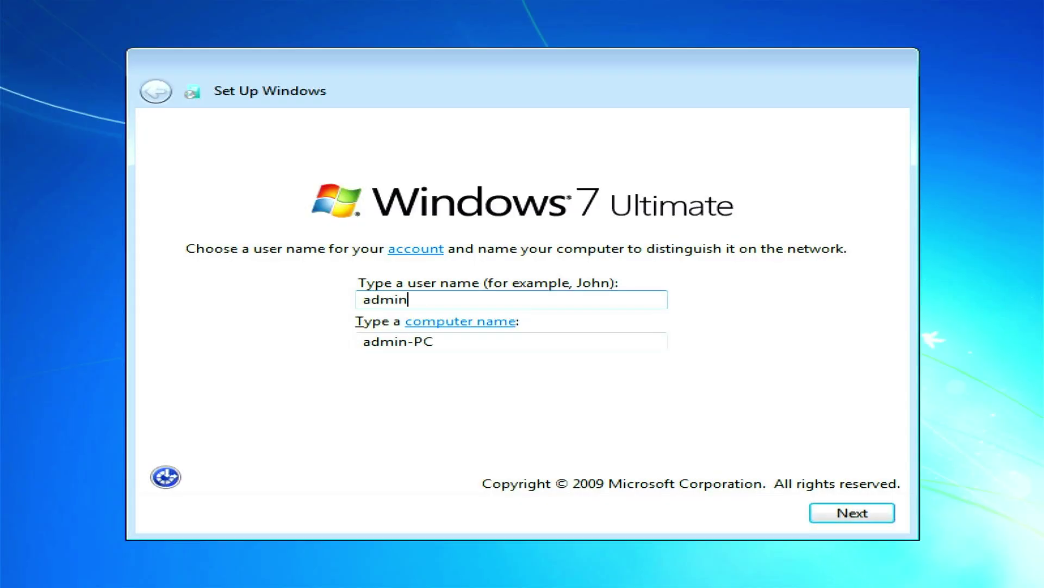
click(841, 515)
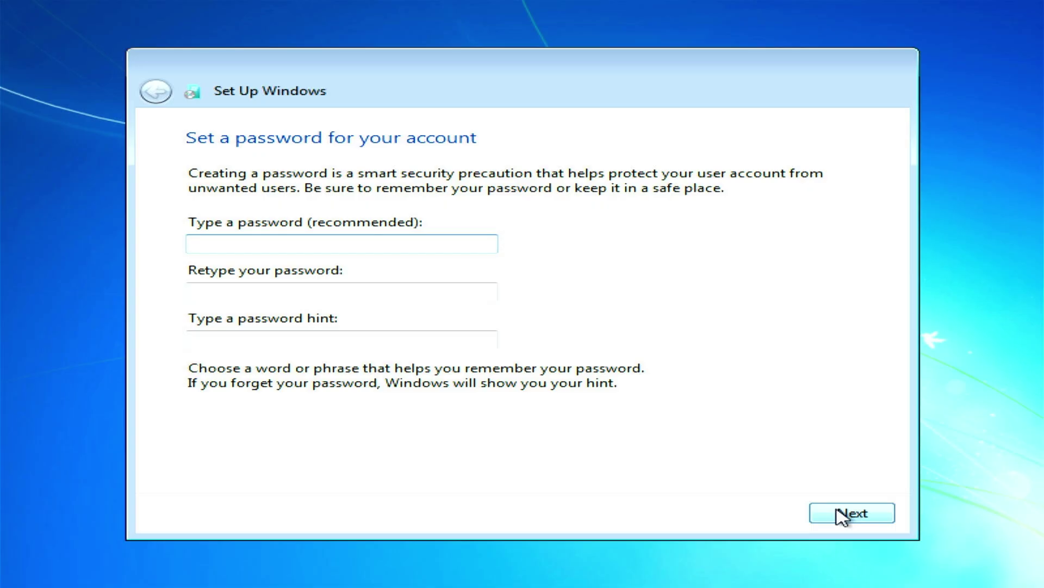
click(841, 514)
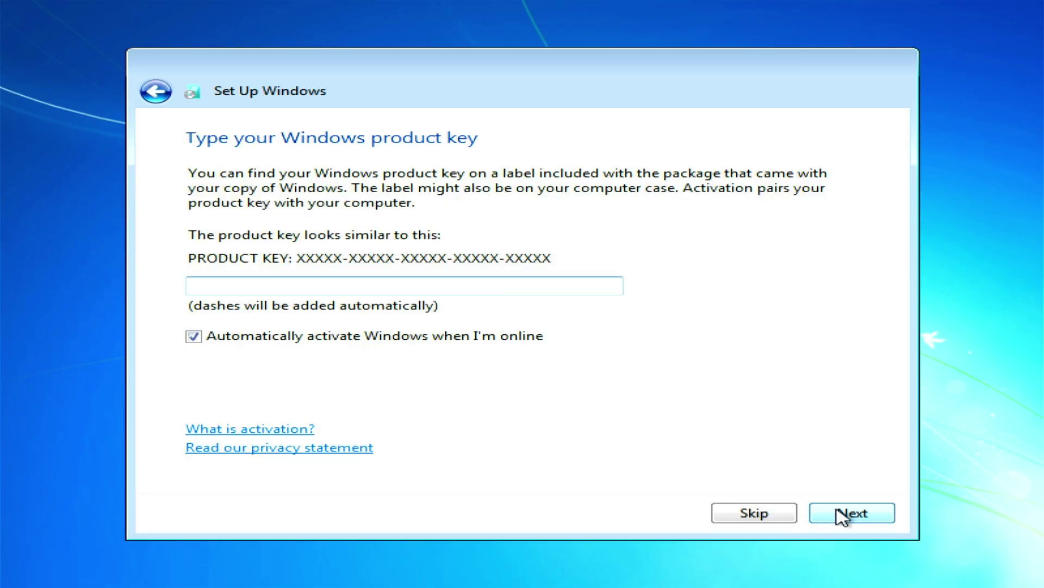
click(842, 515)
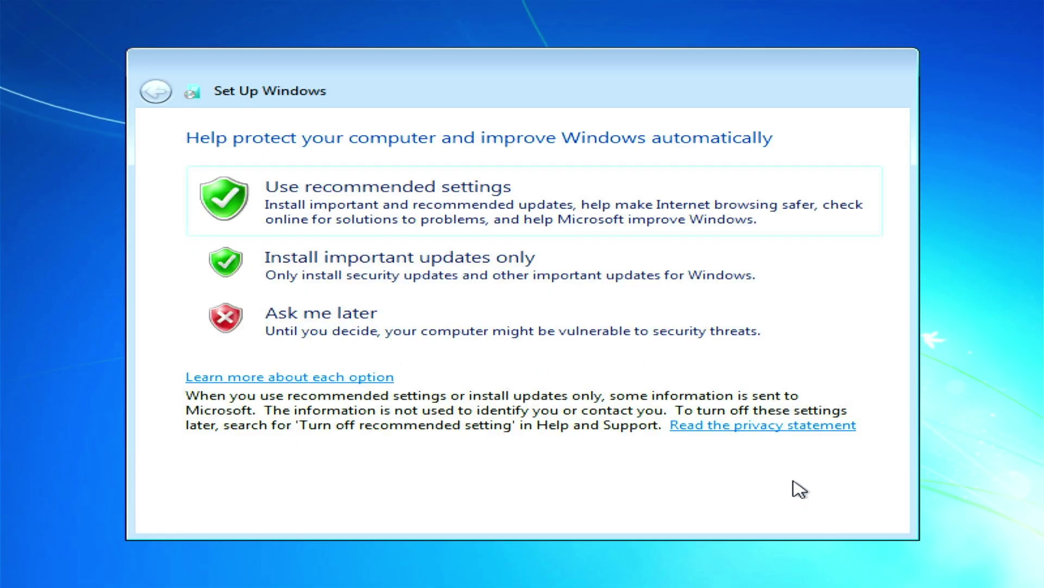
Step: Choose Ask me later for updates, keep the time and date, and select Work network
click(649, 343)
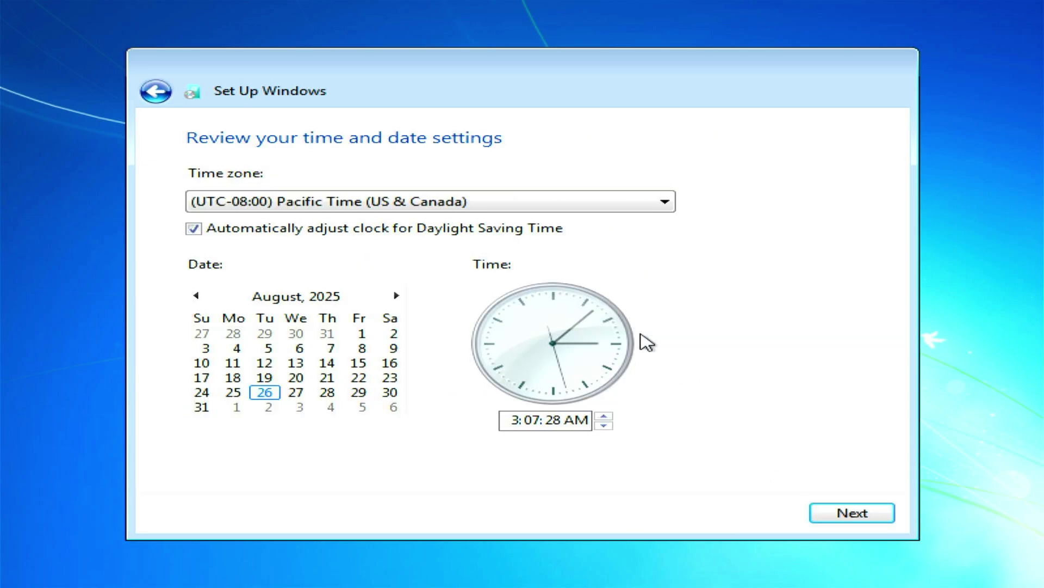
click(840, 514)
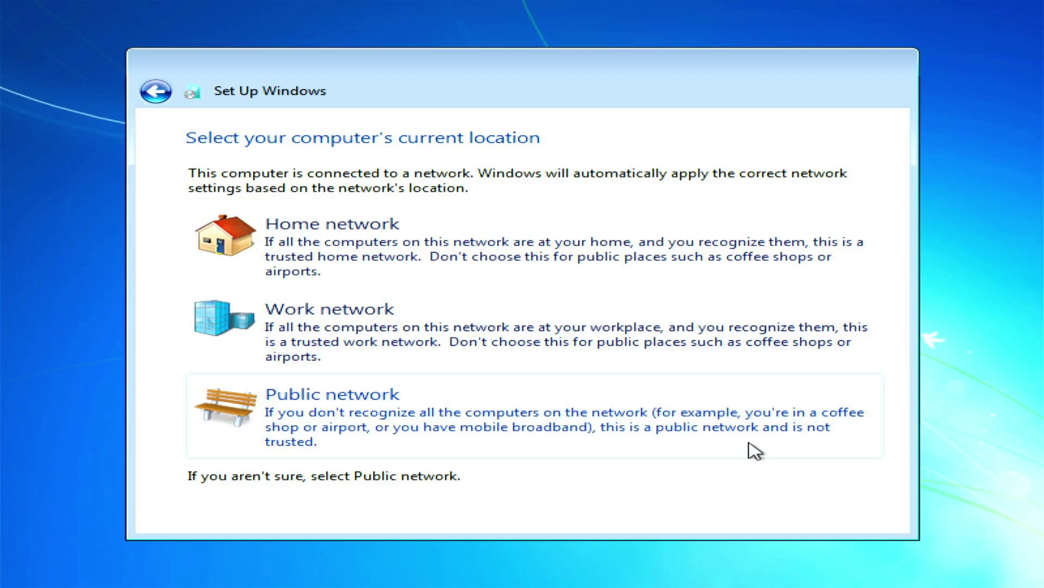
click(659, 356)
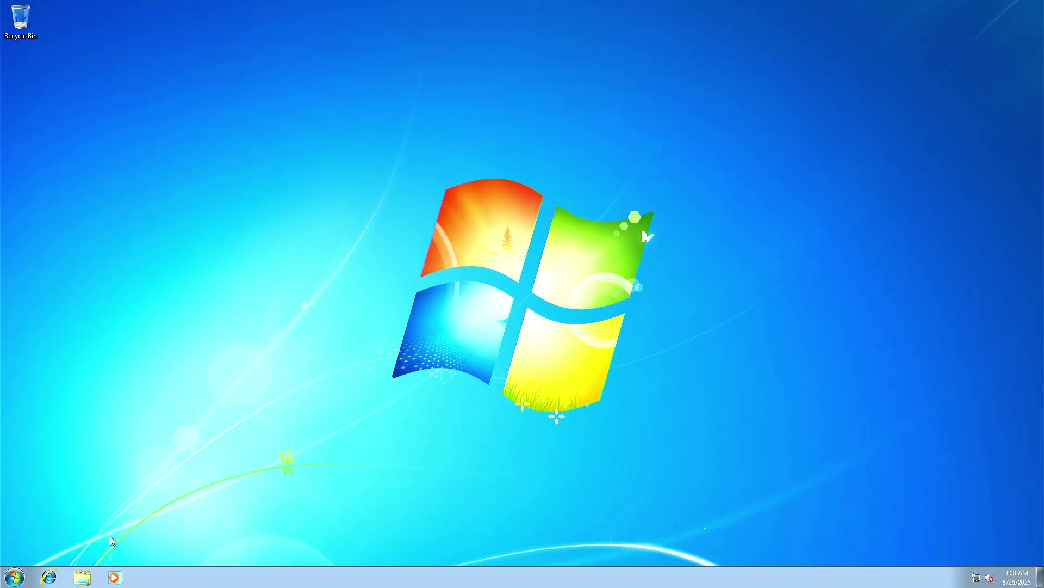
Step: Open Computer Management from the Computer entry and switch to Device Manager
click(13, 579)
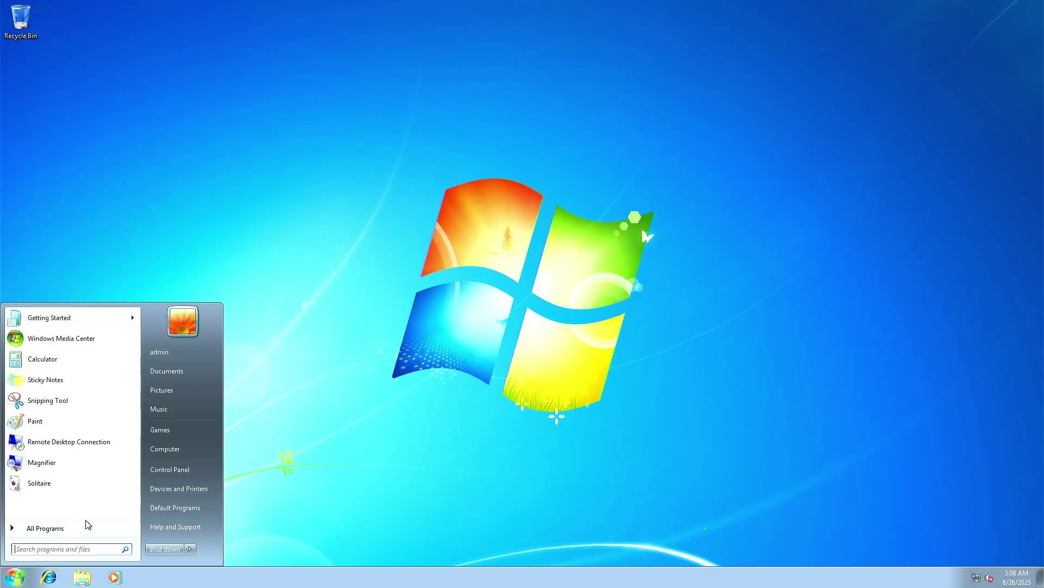
right_click(171, 449)
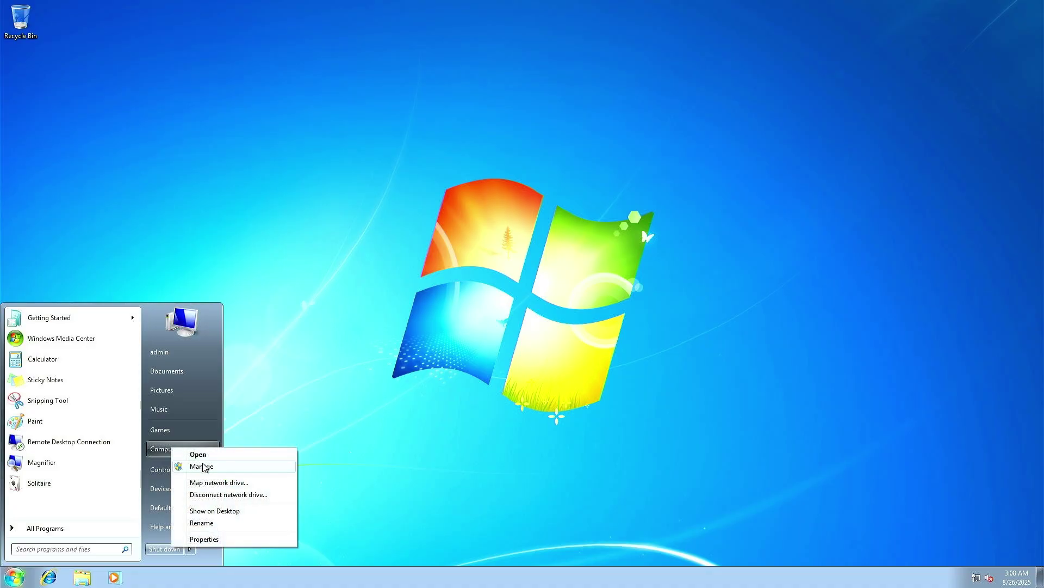
click(231, 467)
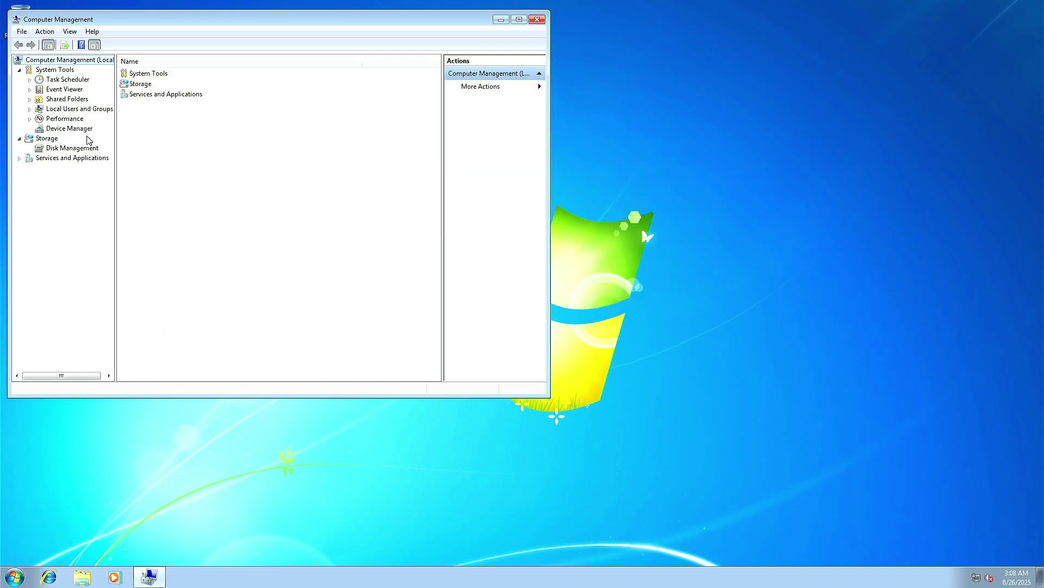
click(71, 129)
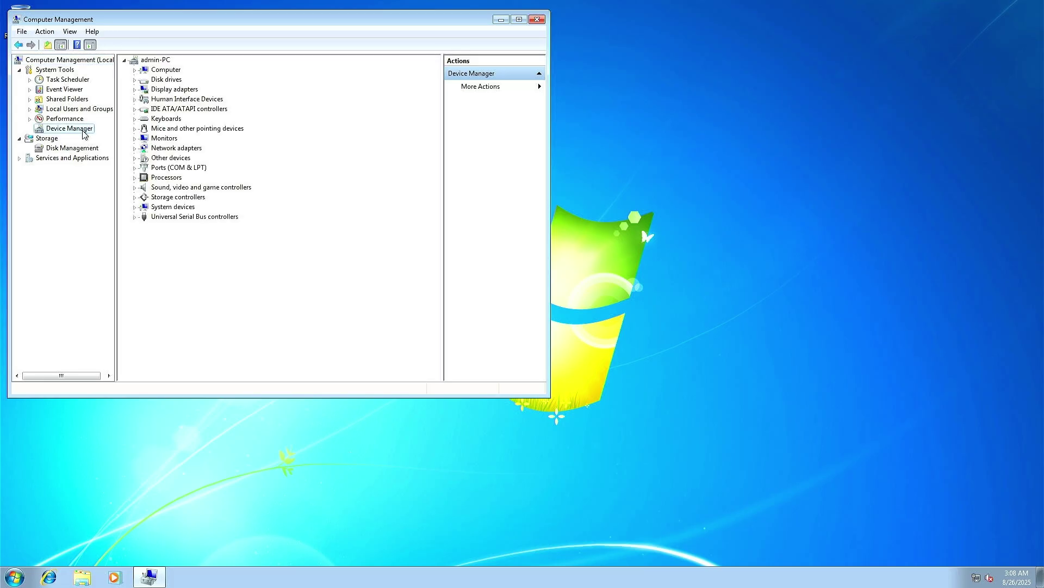
Step: Expand USB controllers and Disk drives, then select the NVMe KINGSTON SKC3000 SCSI Disk Device
click(133, 217)
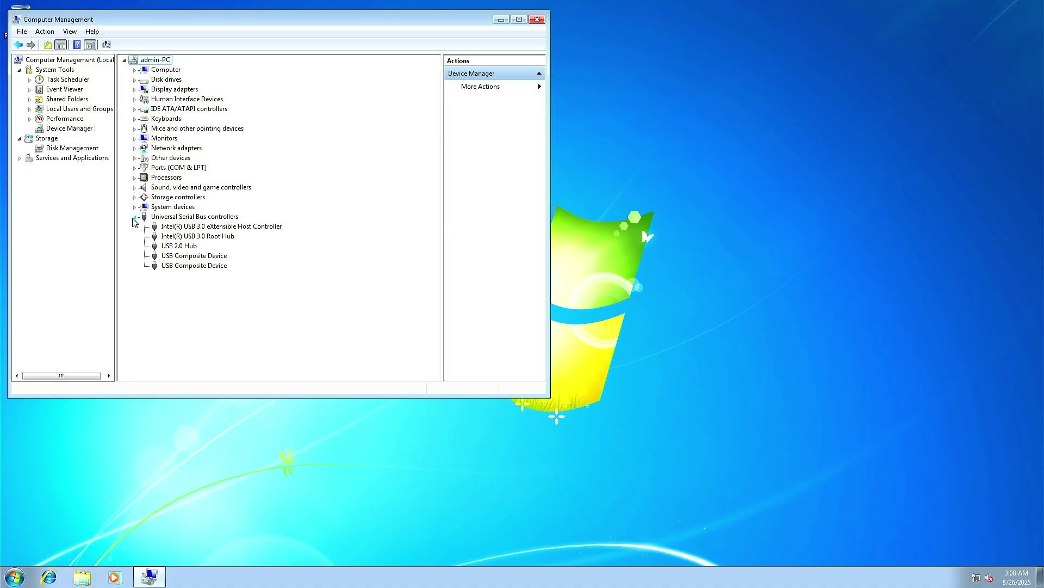
click(135, 79)
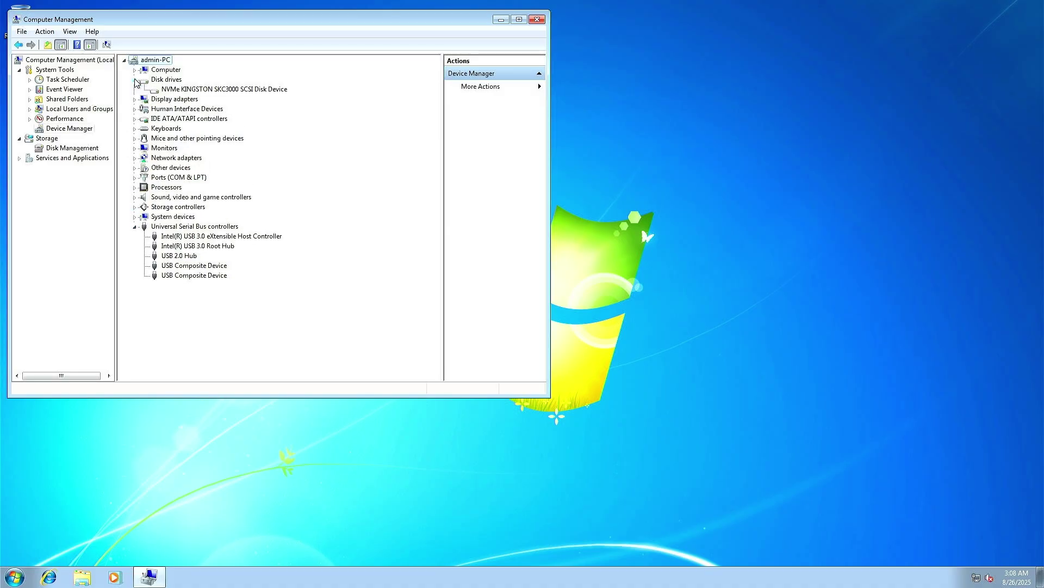
click(273, 90)
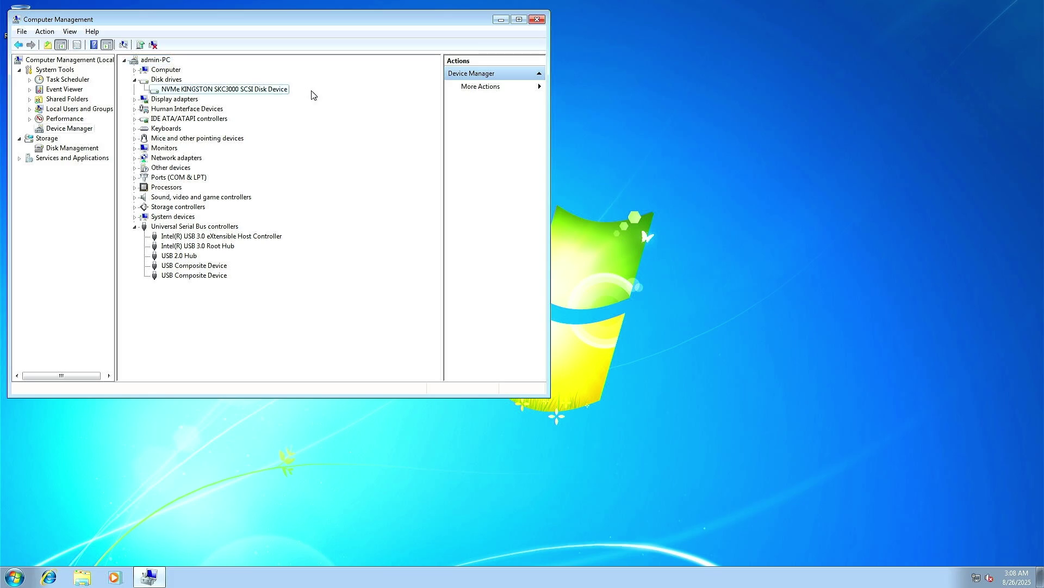